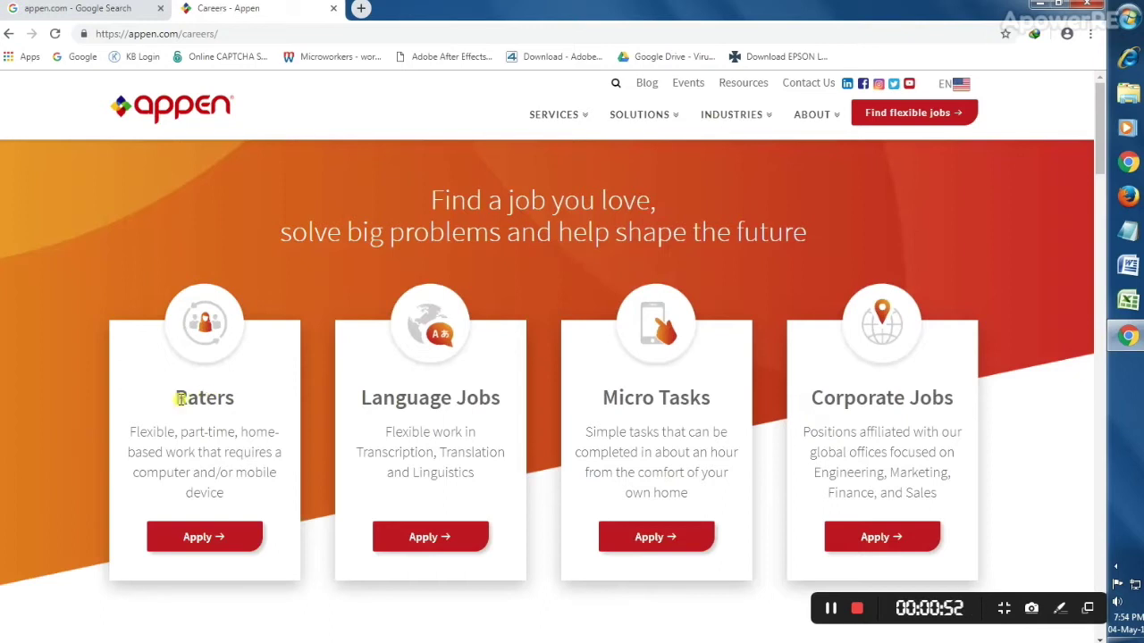
Open the application page for Raters jobs in a new browser tab and switch to that tab.
{"action": "left_click_drag", "start_coordinate": [179, 398], "coordinate": [237, 397]}
{"action": "left_click", "coordinate": [251, 406]}
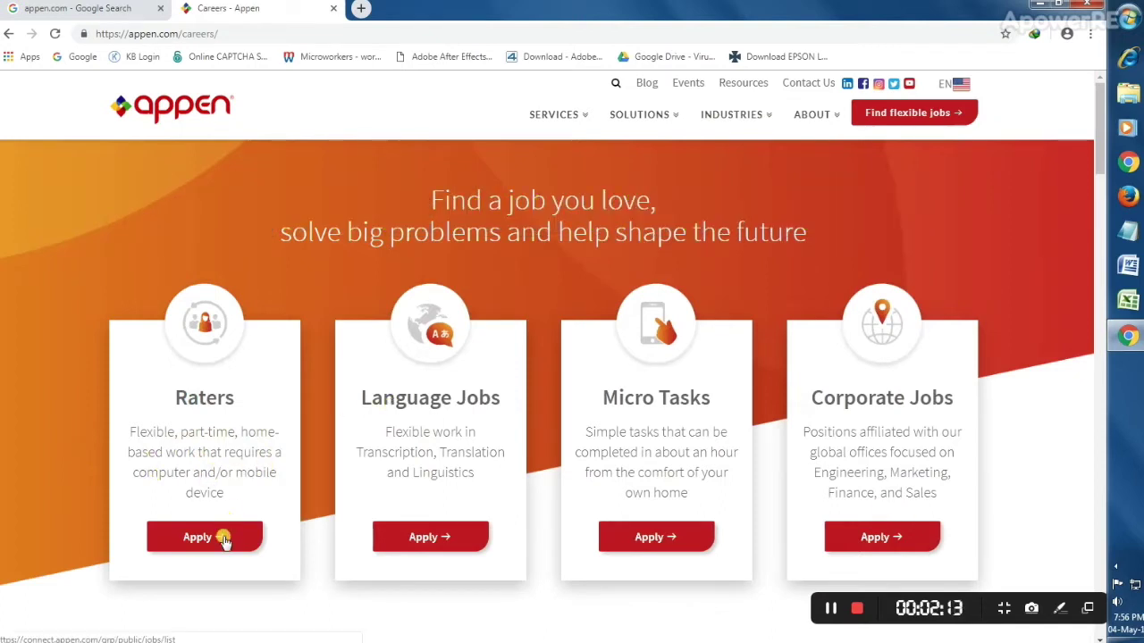
{"action": "right_click", "coordinate": [224, 540]}
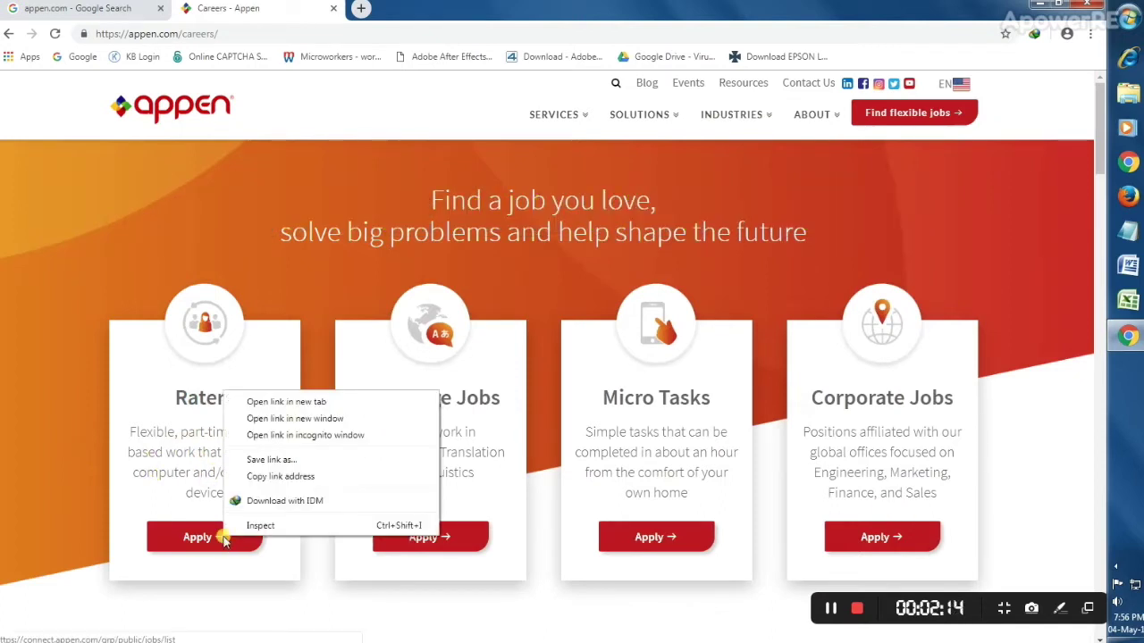
{"action": "left_click", "coordinate": [279, 406]}
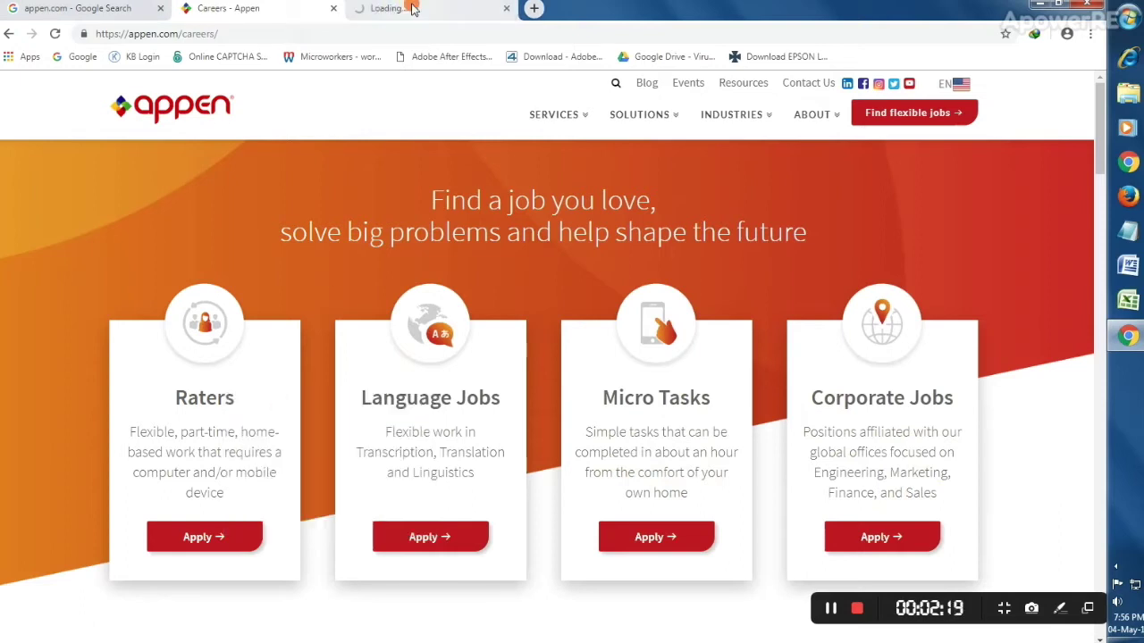
{"action": "left_click", "coordinate": [412, 8]}
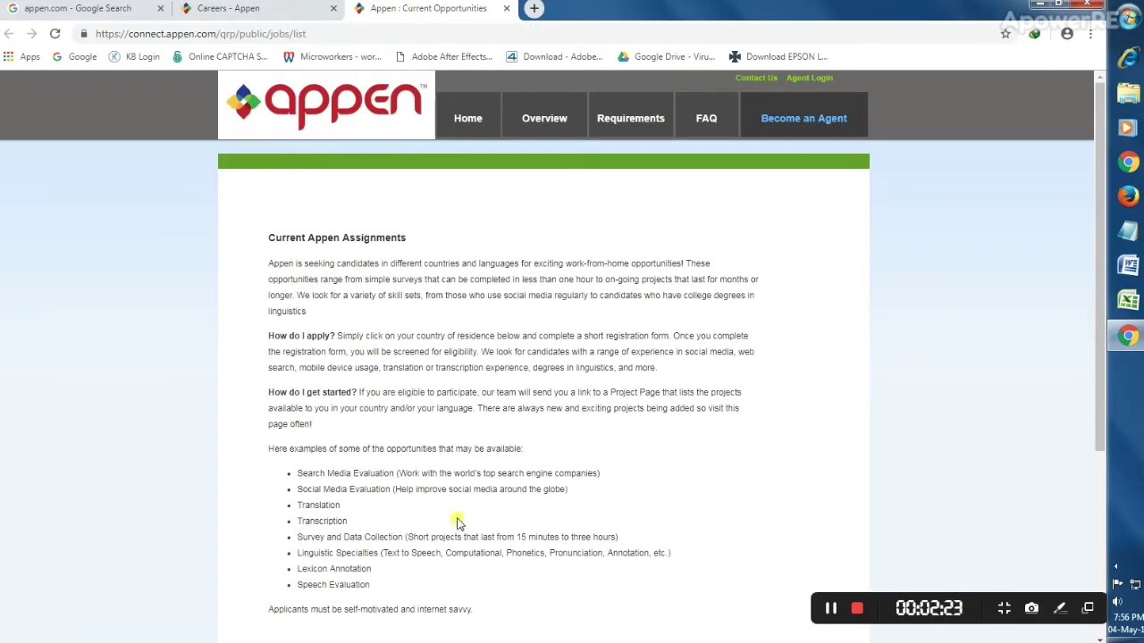
Choose India as the country of residence under "Interested in working with us?" on the current assignments page.
{"action": "scroll", "coordinate": [456, 517], "scroll_direction": "down", "scroll_amount": 1}
{"action": "scroll", "coordinate": [447, 482], "scroll_direction": "down", "scroll_amount": 2}
{"action": "scroll", "coordinate": [411, 376], "scroll_direction": "up", "scroll_amount": 1}
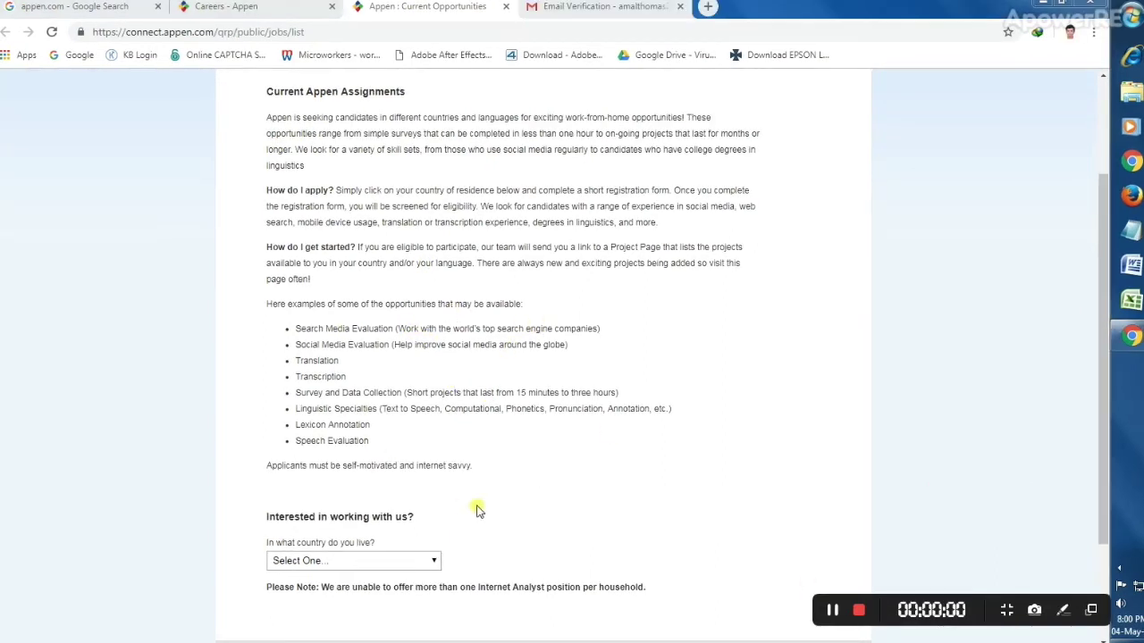
{"action": "left_click", "coordinate": [408, 559]}
{"action": "key", "text": "i"}
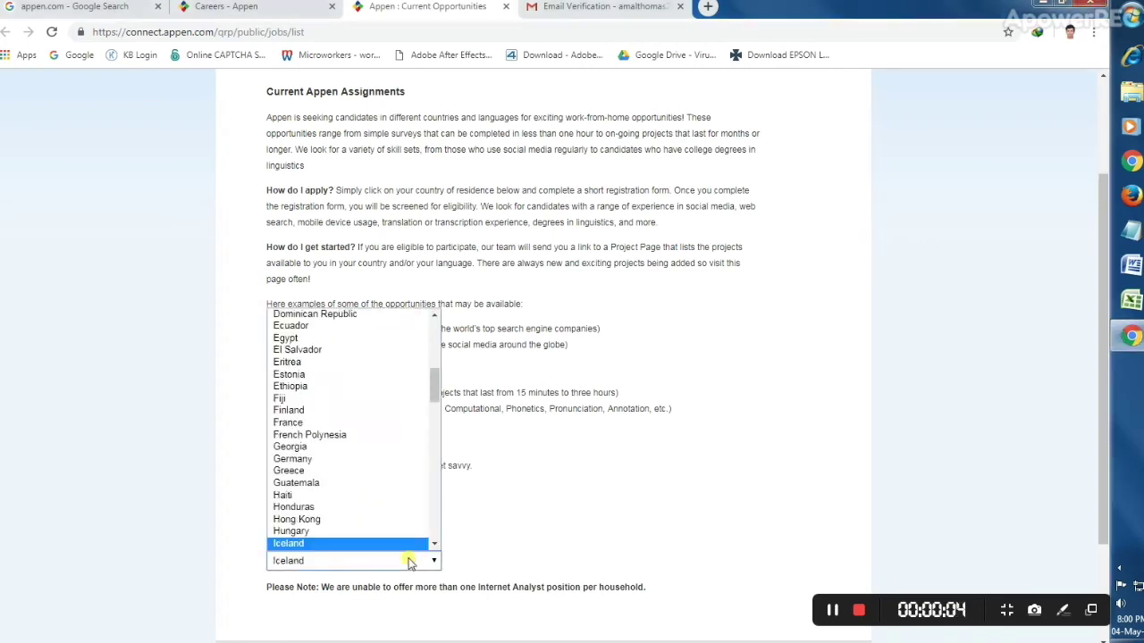
{"action": "key", "text": "n"}
{"action": "key", "text": "d"}
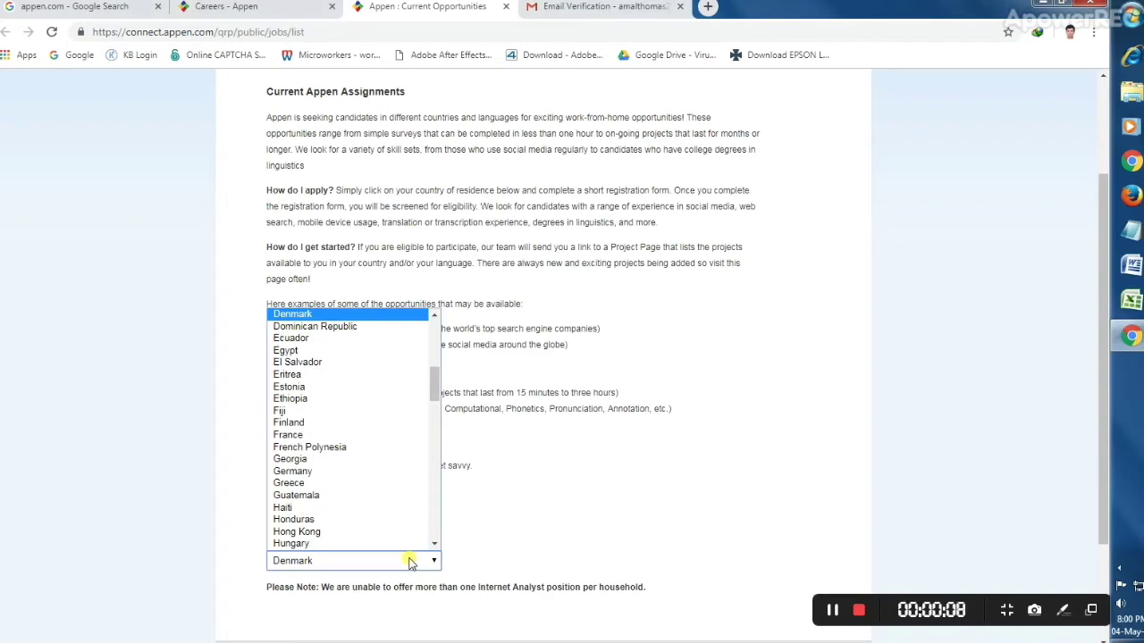
{"action": "key", "text": "i"}
{"action": "key", "text": "n"}
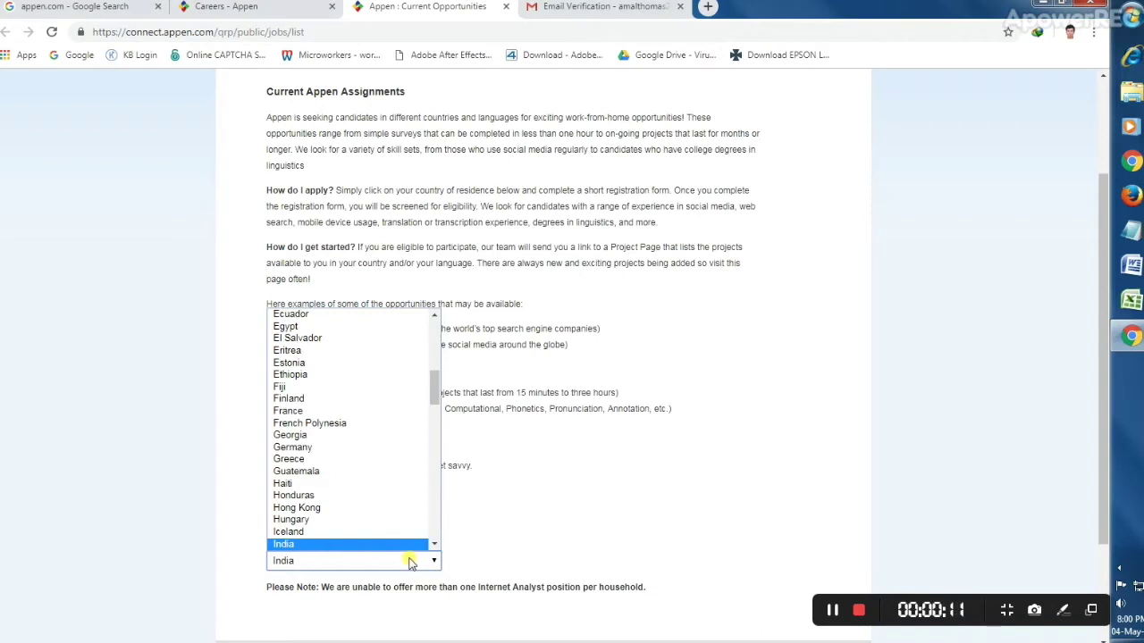
{"action": "key", "text": "Return"}
{"action": "scroll", "coordinate": [471, 546], "scroll_direction": "down", "scroll_amount": 2}
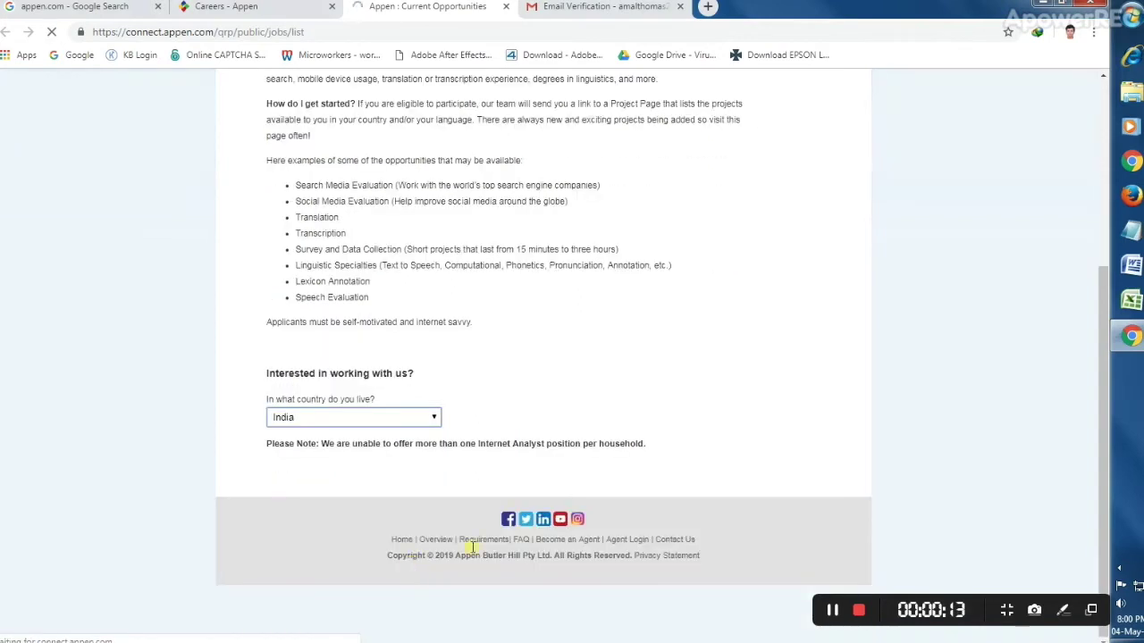
{"action": "scroll", "coordinate": [412, 426], "scroll_direction": "down", "scroll_amount": 1}
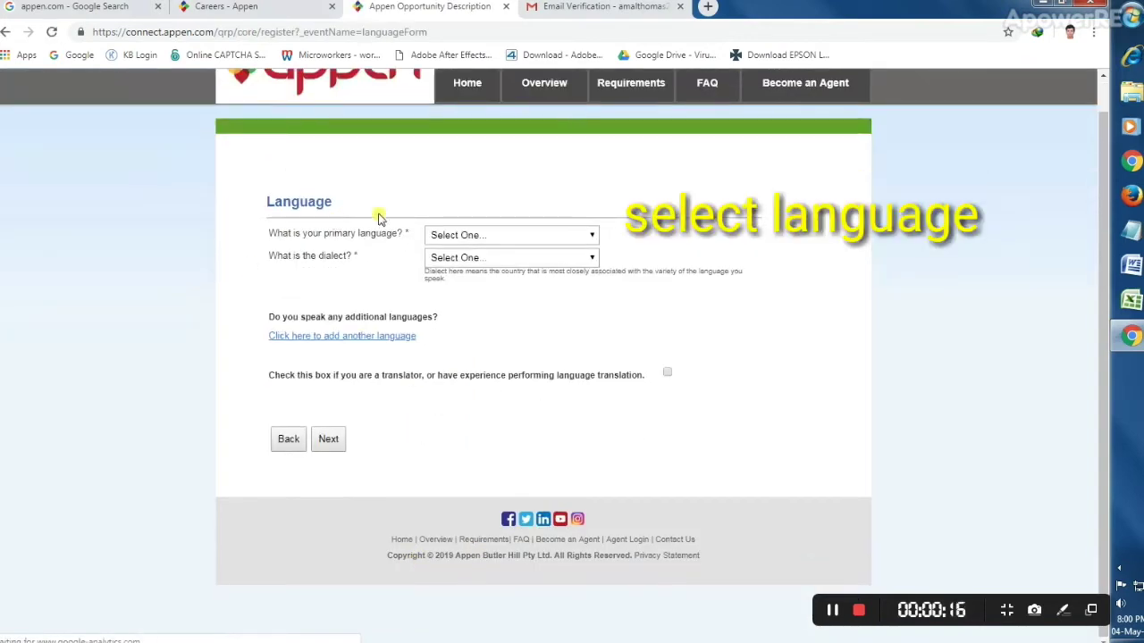
Set the primary language to English and its dialect to India.
{"action": "left_click", "coordinate": [450, 236]}
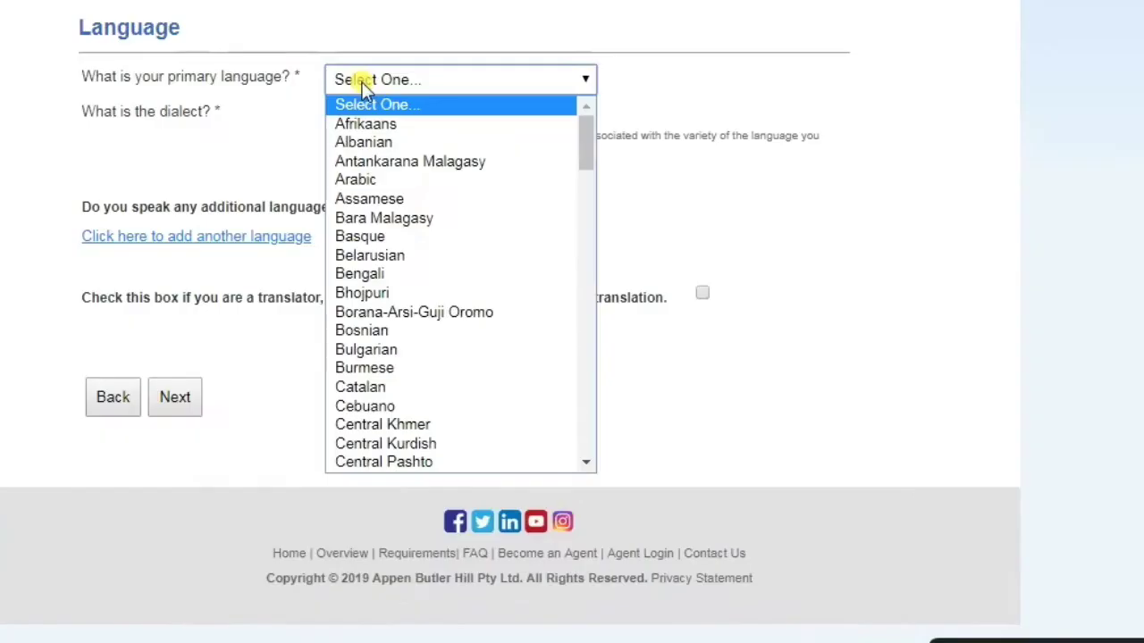
{"action": "key", "text": "e"}
{"action": "key", "text": "n"}
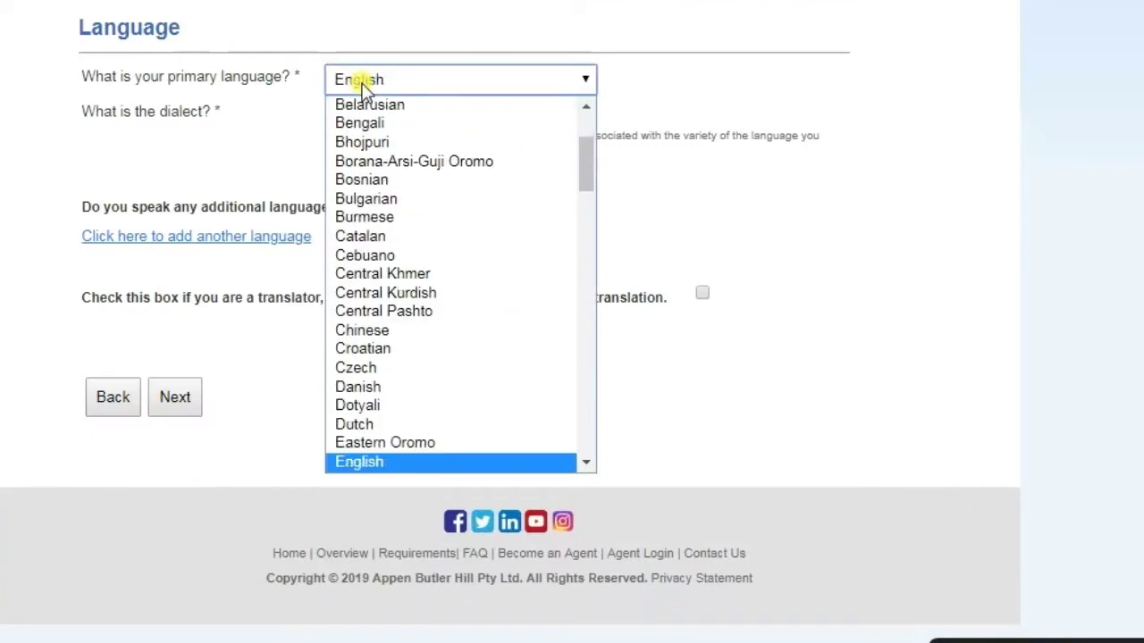
{"action": "key", "text": "Return"}
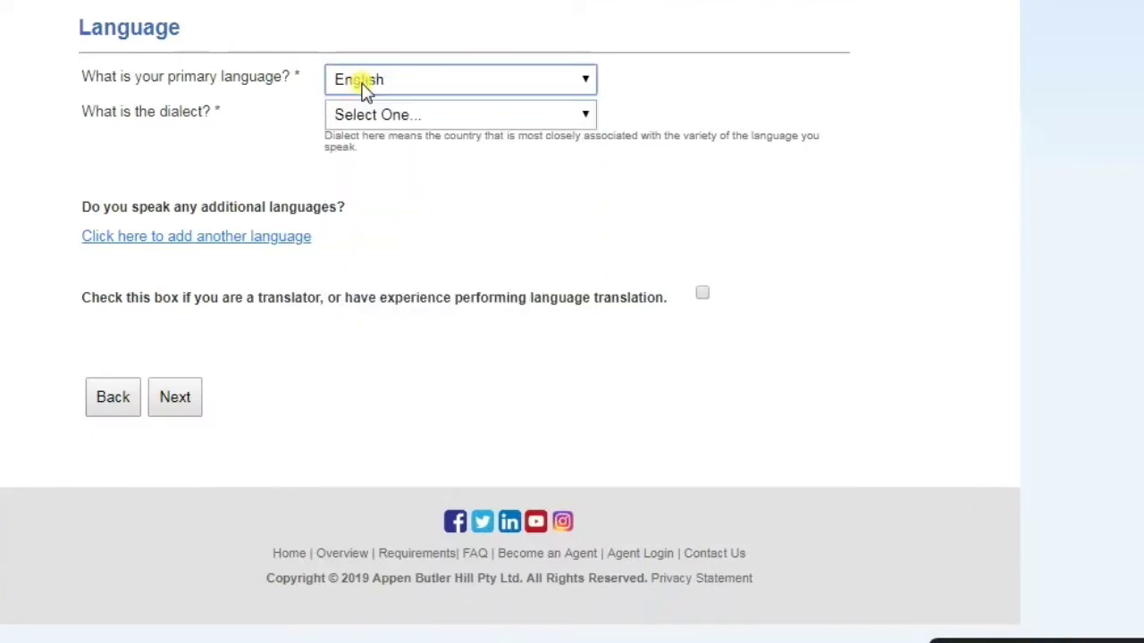
{"action": "left_click", "coordinate": [400, 117]}
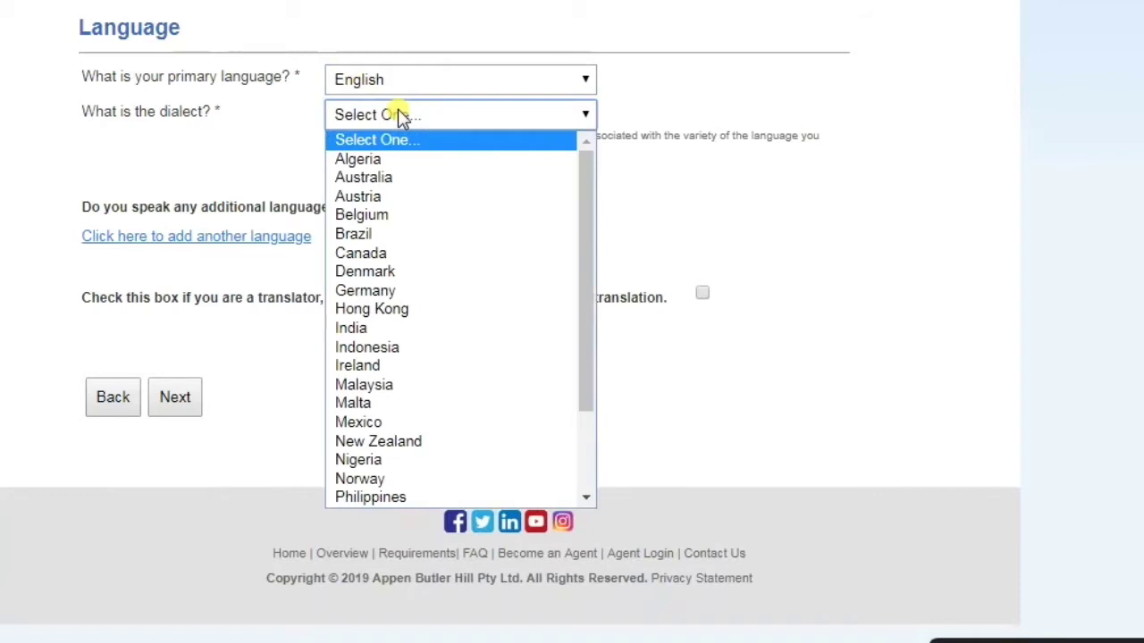
{"action": "key", "text": "i"}
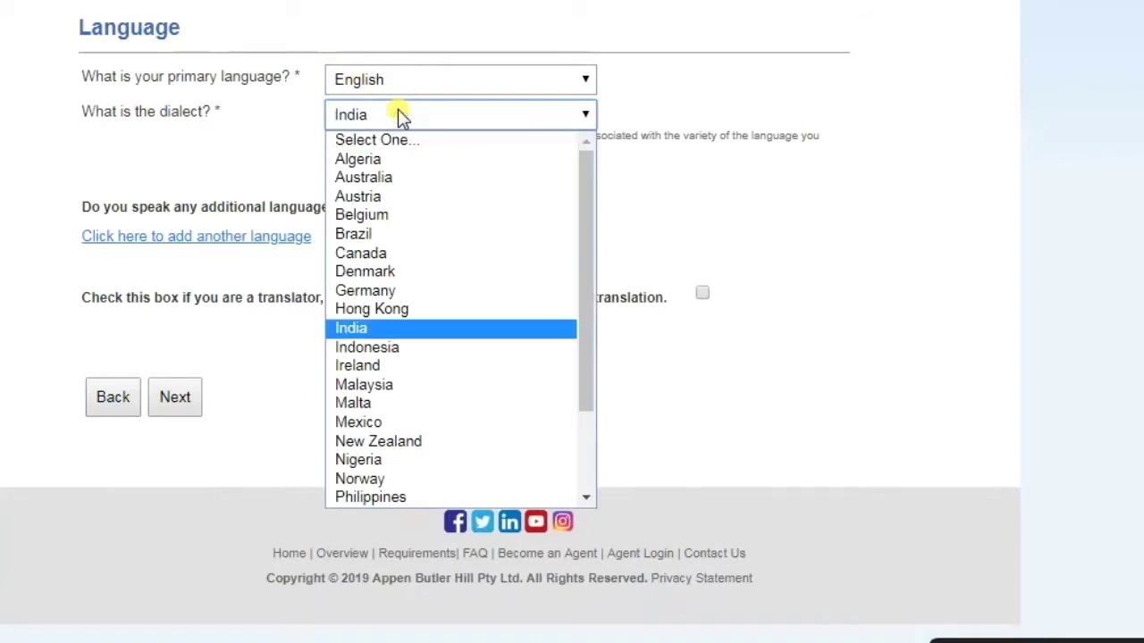
{"action": "key", "text": "Return"}
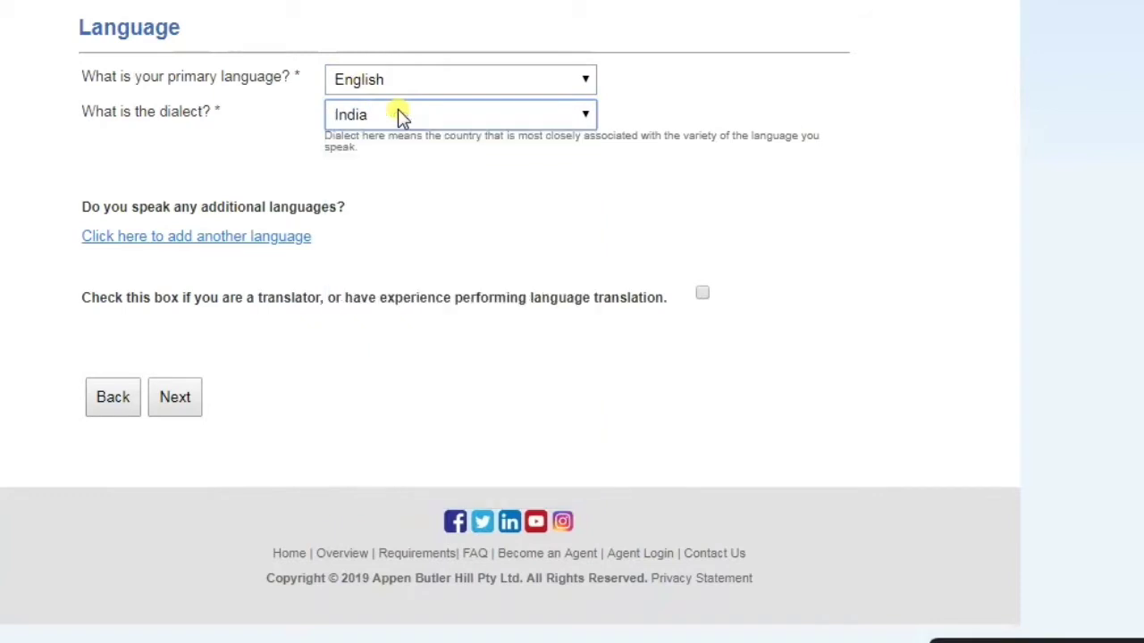
Add another spoken language to the form and set it to Malayalam.
{"action": "left_click", "coordinate": [270, 237]}
{"action": "left_click", "coordinate": [402, 243]}
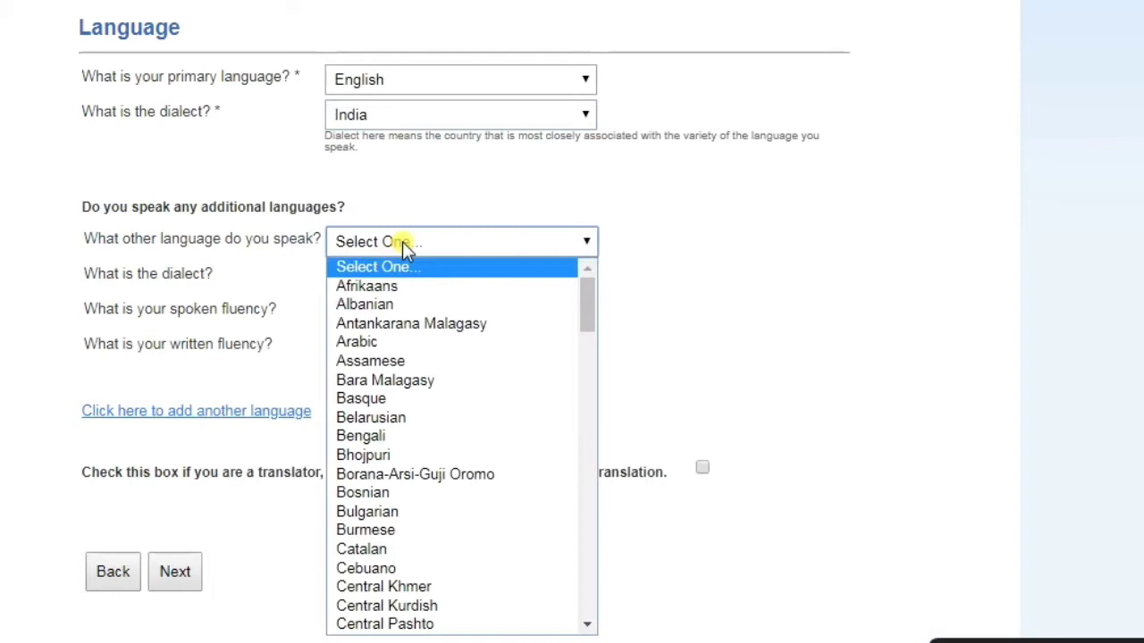
{"action": "key", "text": "m"}
{"action": "key", "text": "Down"}
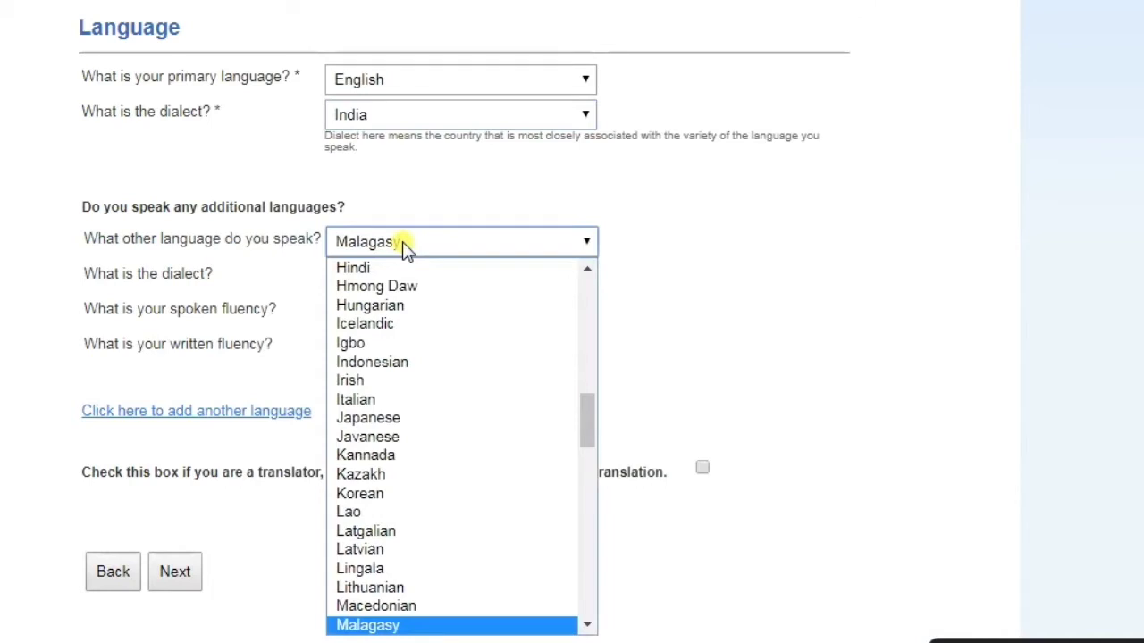
{"action": "key", "text": "Down"}
{"action": "key", "text": "Down"}
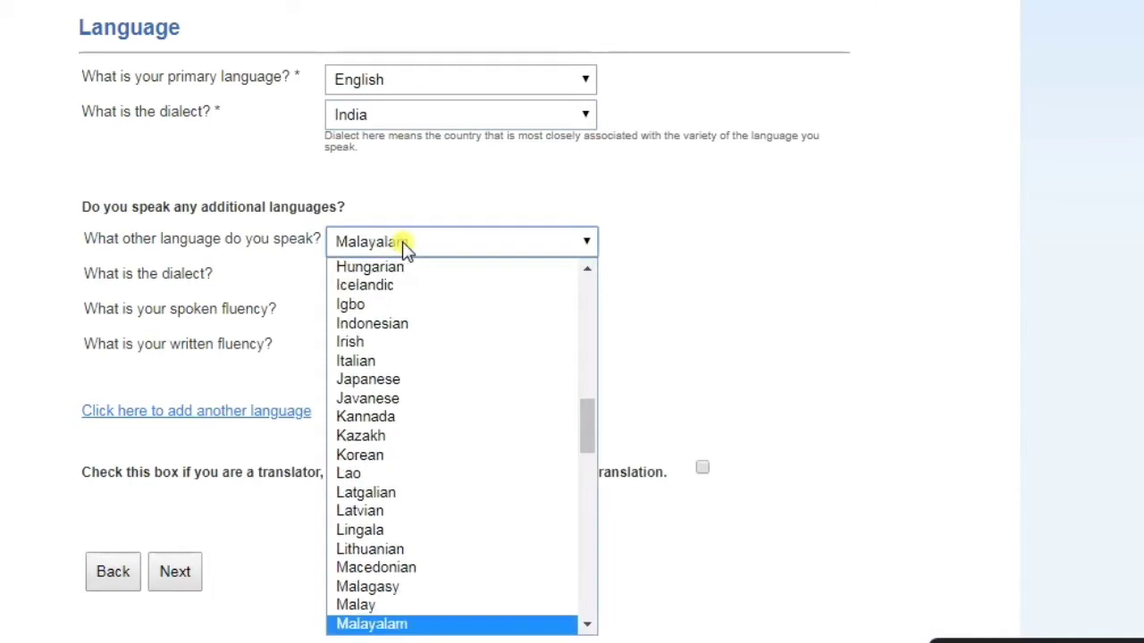
{"action": "key", "text": "Return"}
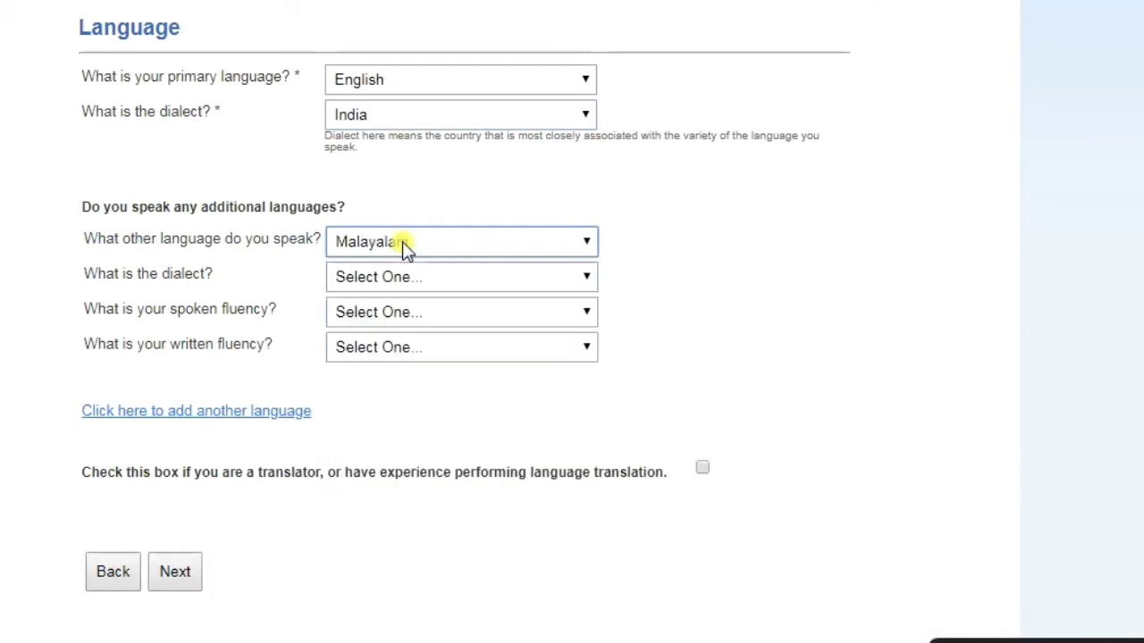
Set the Malayalam dialect to India and both spoken and written fluency to FLUENT, and continue to the registration form.
{"action": "left_click", "coordinate": [415, 277]}
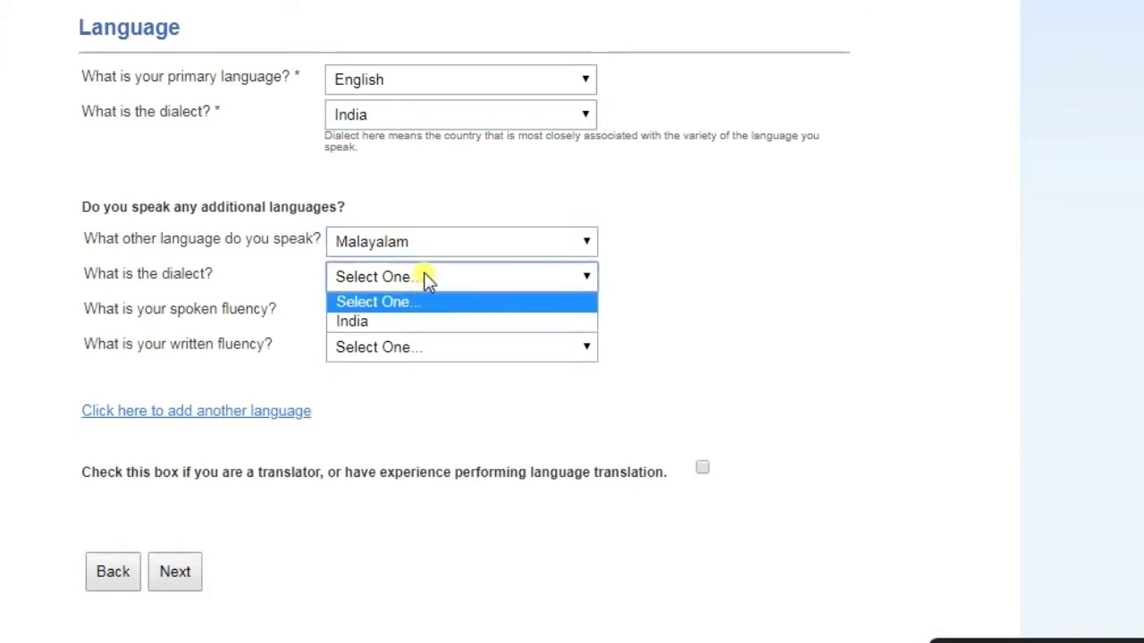
{"action": "left_click", "coordinate": [429, 321]}
{"action": "left_click", "coordinate": [427, 319]}
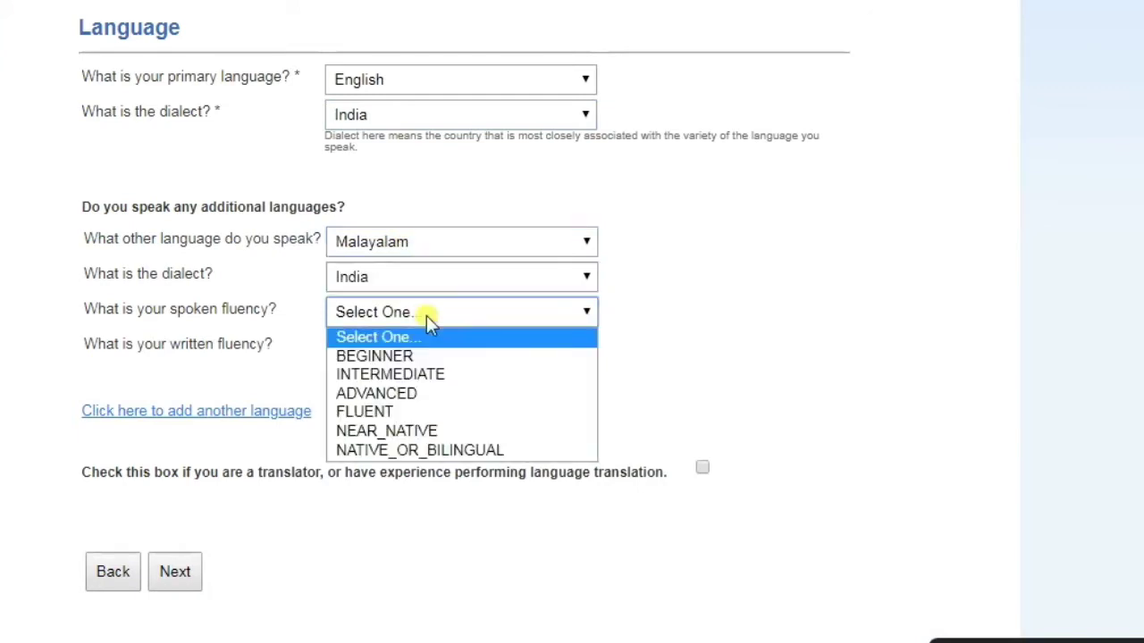
{"action": "left_click", "coordinate": [392, 411]}
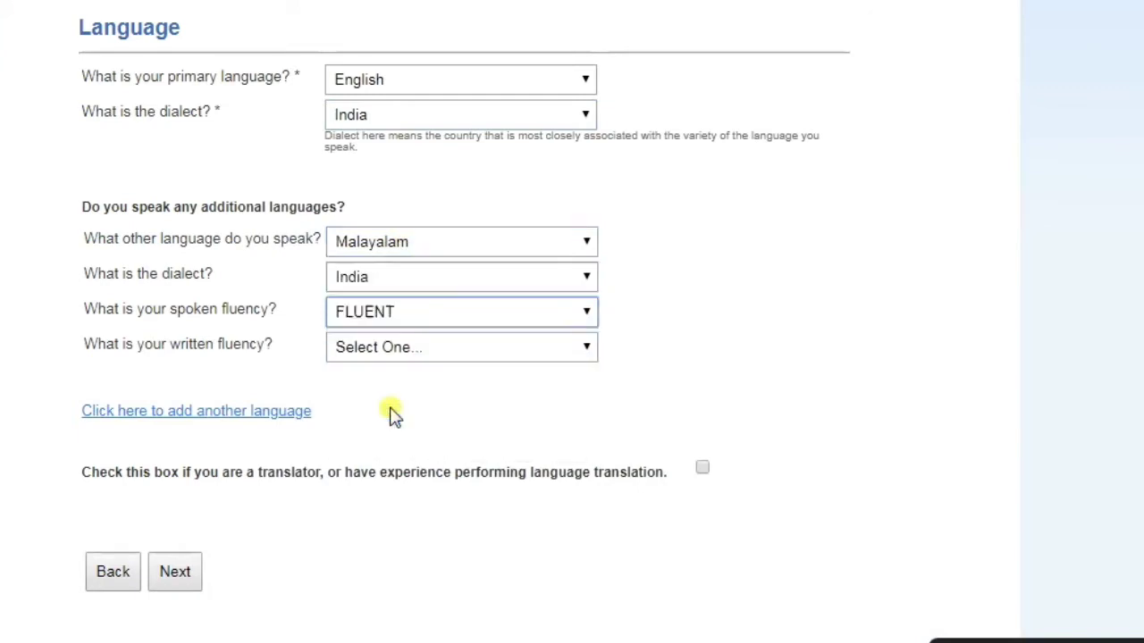
{"action": "left_click", "coordinate": [375, 349]}
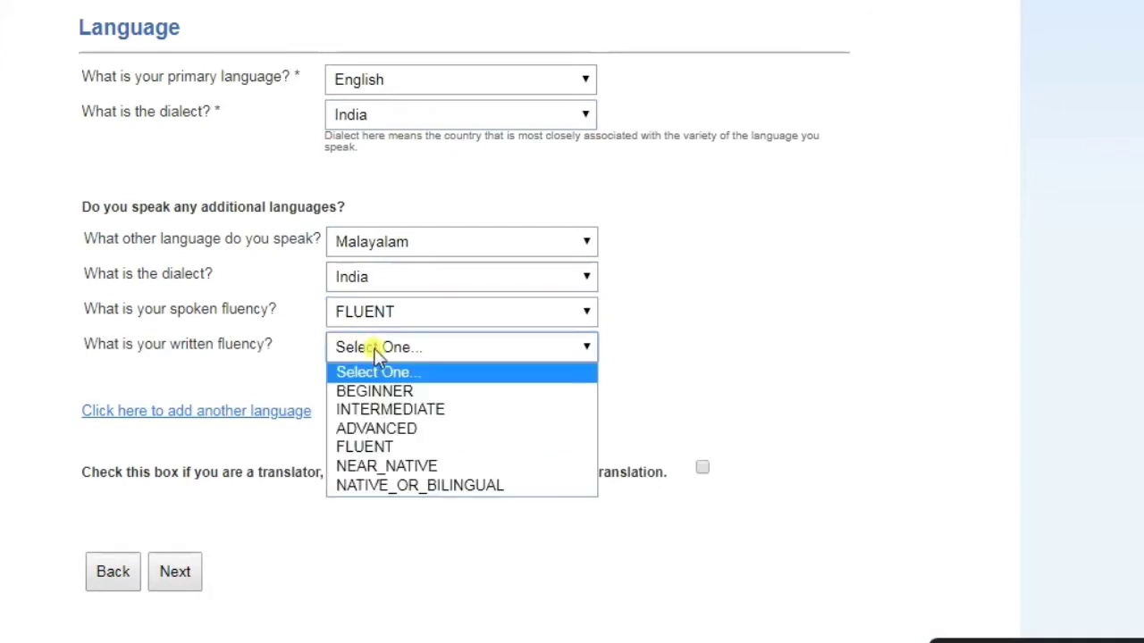
{"action": "left_click", "coordinate": [400, 447]}
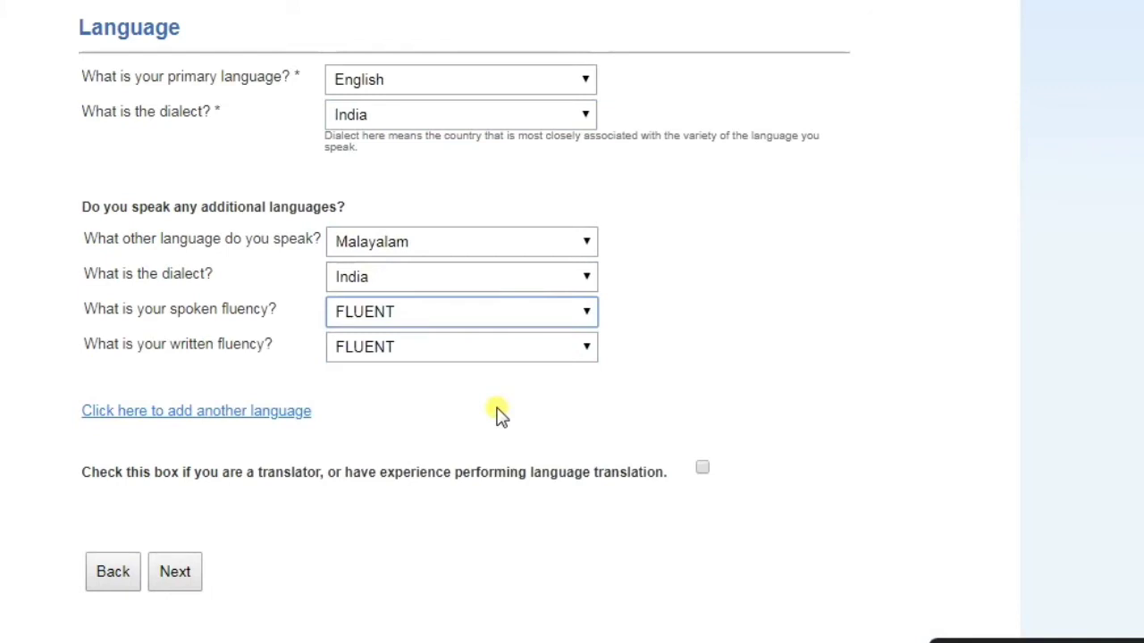
{"action": "left_click", "coordinate": [174, 572]}
Accept the data privacy disclosure and choose to contract directly with Appen as an independent contractor.
{"action": "scroll", "coordinate": [581, 295], "scroll_direction": "down", "scroll_amount": 1}
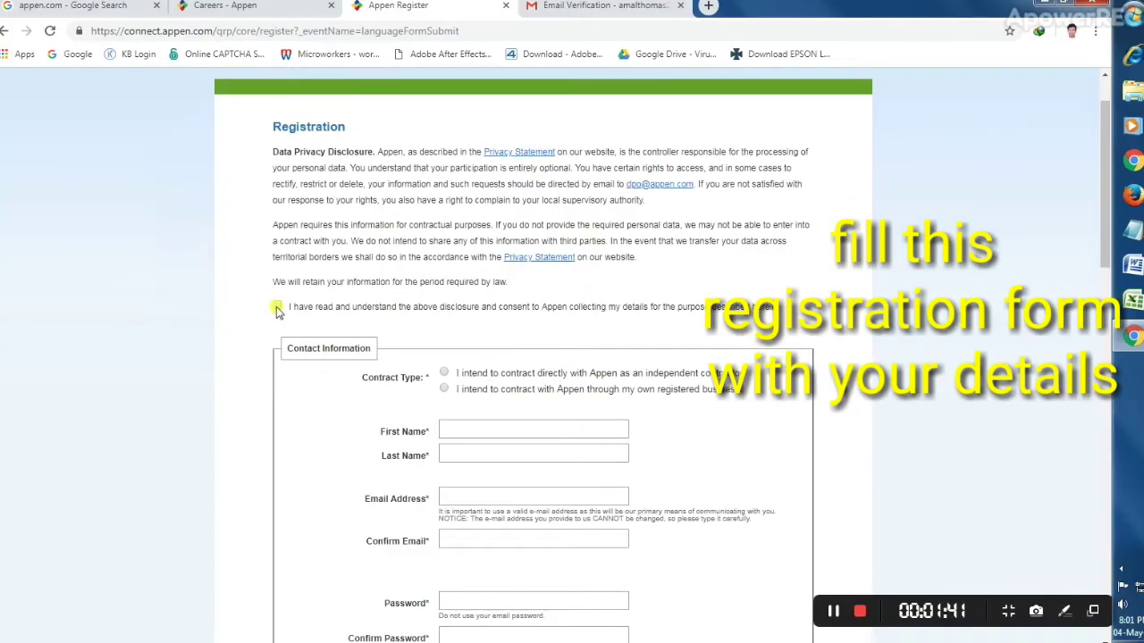
{"action": "left_click", "coordinate": [277, 309]}
{"action": "scroll", "coordinate": [524, 300], "scroll_direction": "down", "scroll_amount": 3}
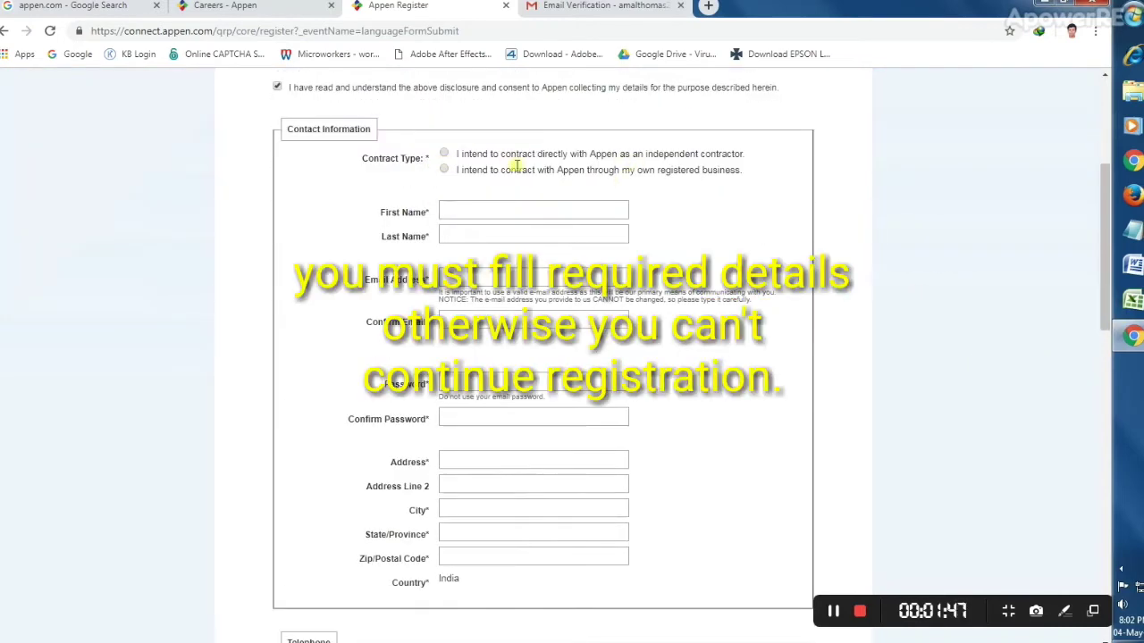
{"action": "left_click", "coordinate": [443, 156]}
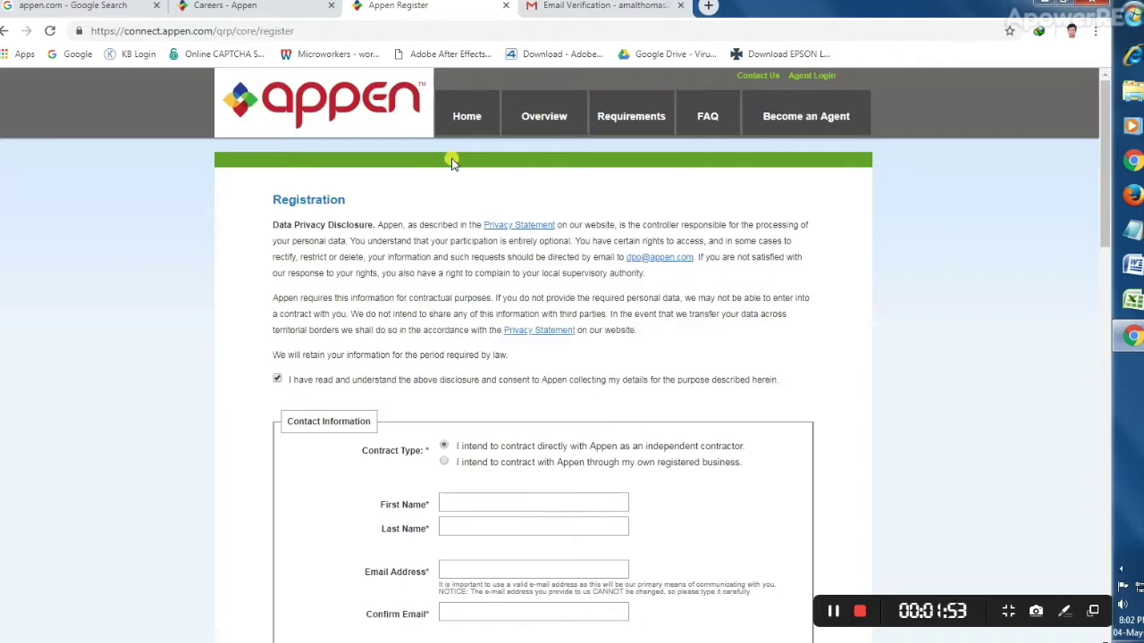
Enter the applicant's first name in the contact information of the registration form.
{"action": "scroll", "coordinate": [438, 295], "scroll_direction": "down", "scroll_amount": 1}
{"action": "scroll", "coordinate": [438, 295], "scroll_direction": "down", "scroll_amount": 2}
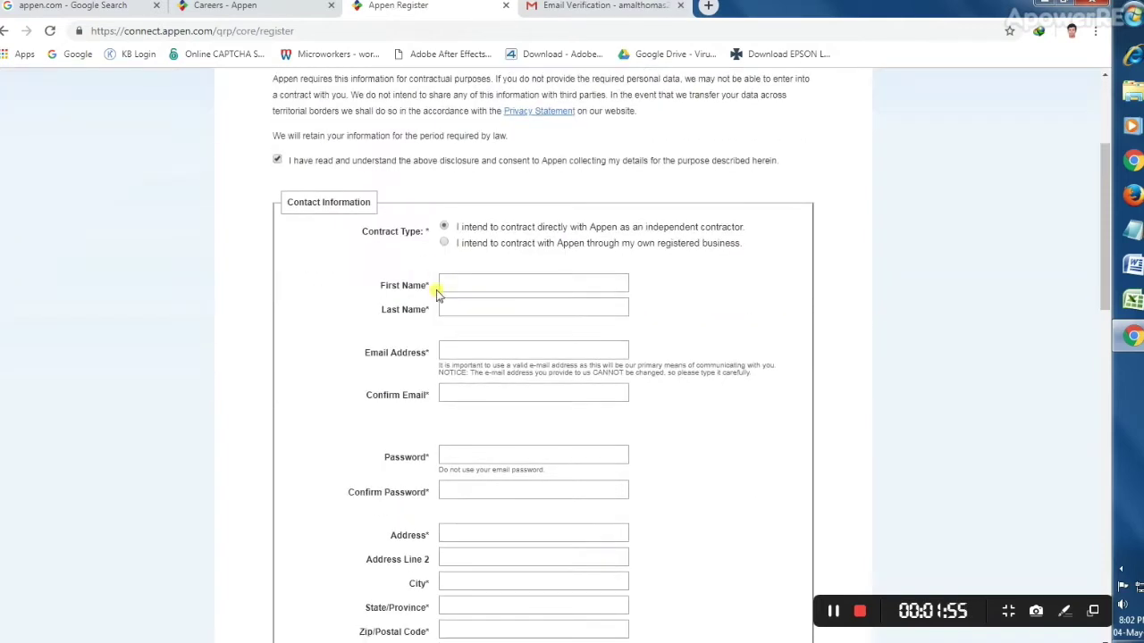
{"action": "left_click", "coordinate": [467, 282]}
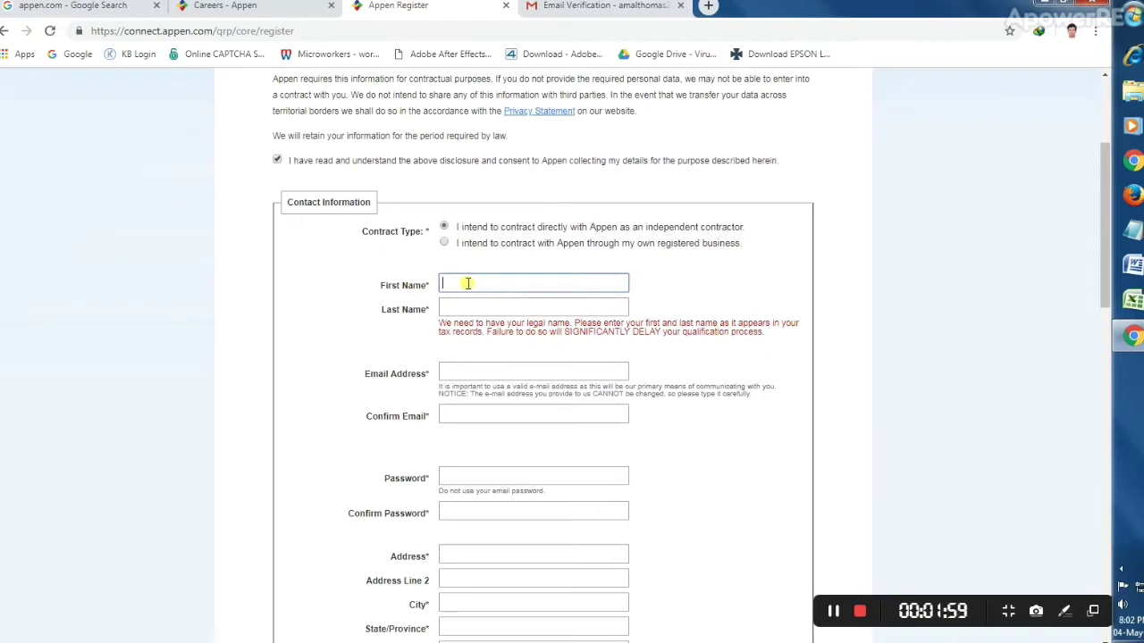
{"action": "type", "text": "AMALTH"}
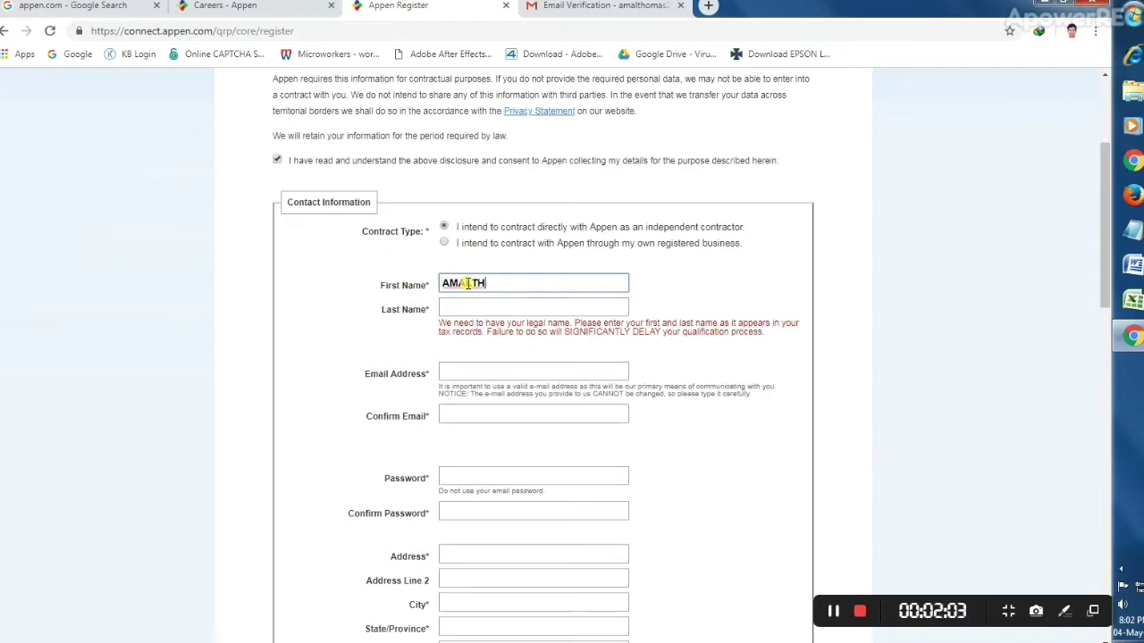
{"action": "key", "text": "BackSpace"}
{"action": "key", "text": "BackSpace"}
{"action": "type", "text": "L"}
Review the remaining registration sections, from address and telephone to requirements, prior experience and age certification.
{"action": "scroll", "coordinate": [531, 460], "scroll_direction": "down", "scroll_amount": 5}
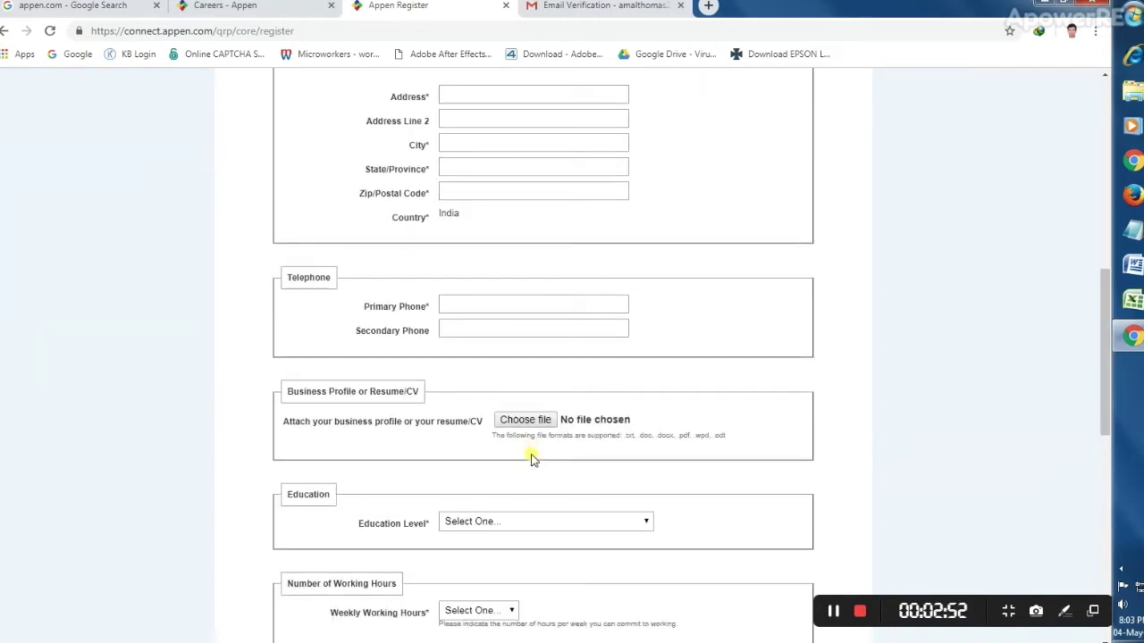
{"action": "scroll", "coordinate": [531, 459], "scroll_direction": "down", "scroll_amount": 6}
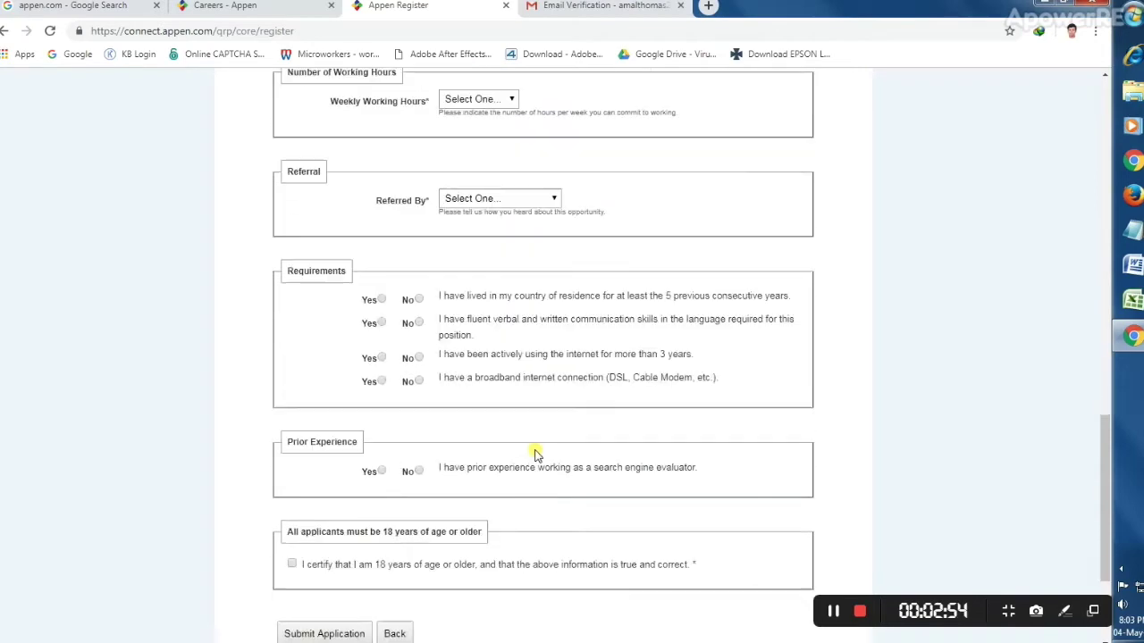
{"action": "scroll", "coordinate": [535, 455], "scroll_direction": "down", "scroll_amount": 2}
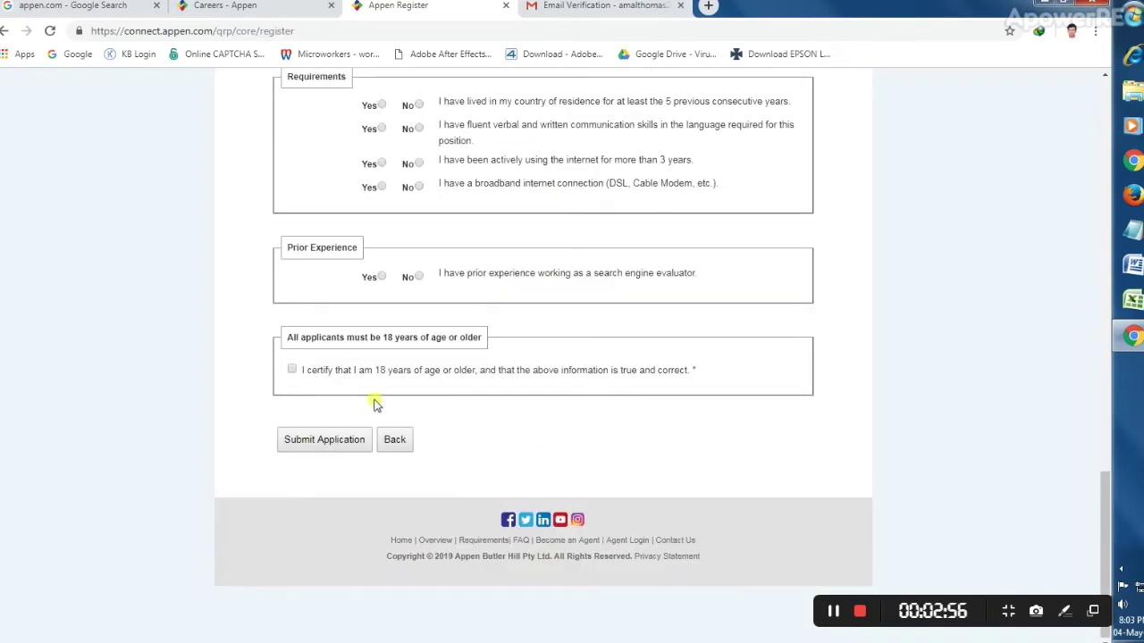
{"action": "scroll", "coordinate": [674, 312], "scroll_direction": "up", "scroll_amount": 3}
{"action": "scroll", "coordinate": [676, 303], "scroll_direction": "up", "scroll_amount": 5}
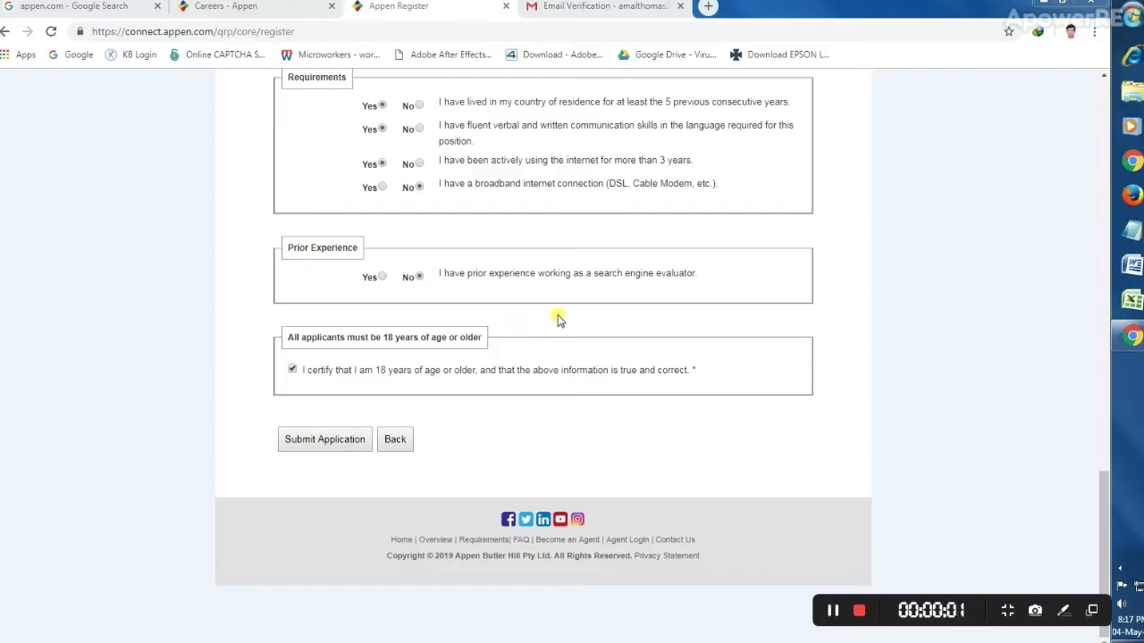
Submit the application under the confirmed contracting name and verify the email address with the verification code.
{"action": "scroll", "coordinate": [873, 444], "scroll_direction": "up", "scroll_amount": 3}
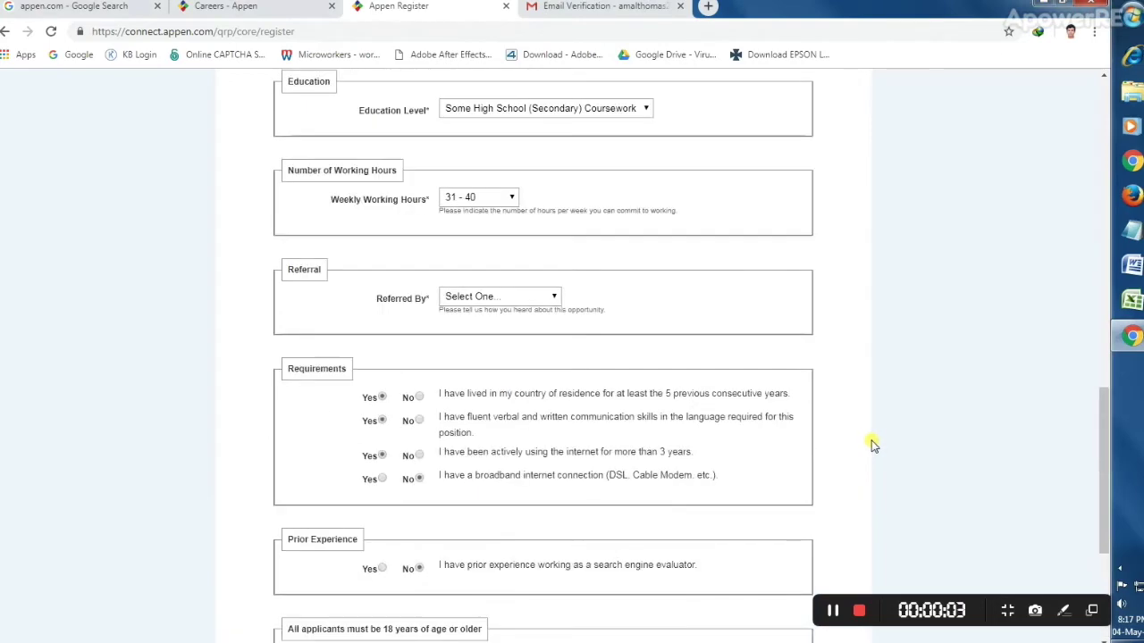
{"action": "scroll", "coordinate": [873, 444], "scroll_direction": "up", "scroll_amount": 3}
{"action": "scroll", "coordinate": [873, 444], "scroll_direction": "down", "scroll_amount": 4}
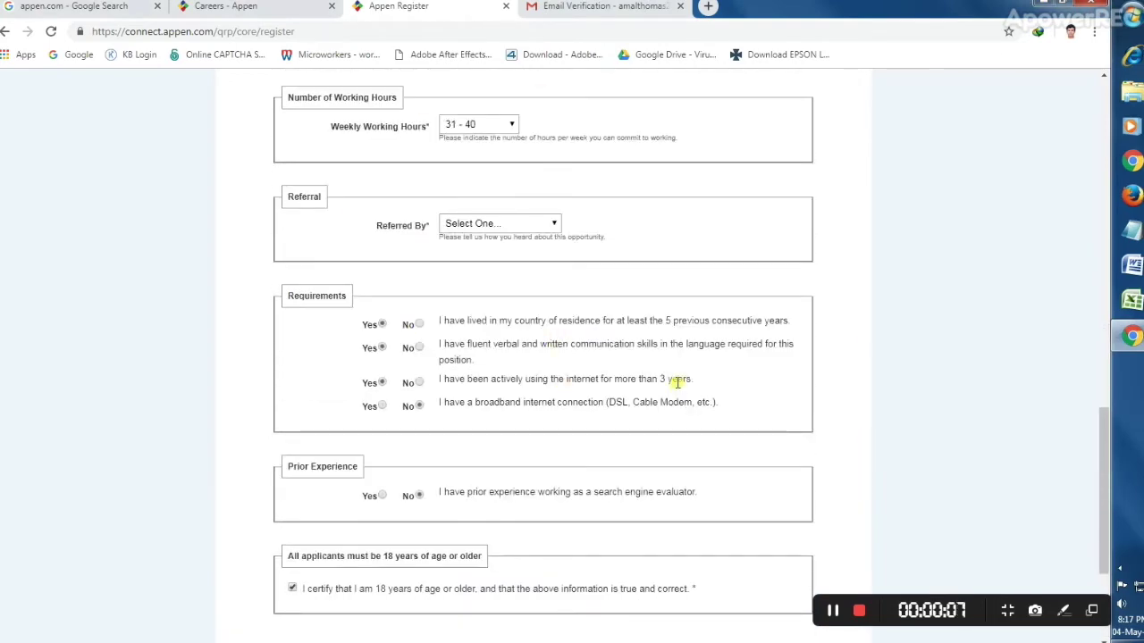
{"action": "scroll", "coordinate": [679, 380], "scroll_direction": "down", "scroll_amount": 3}
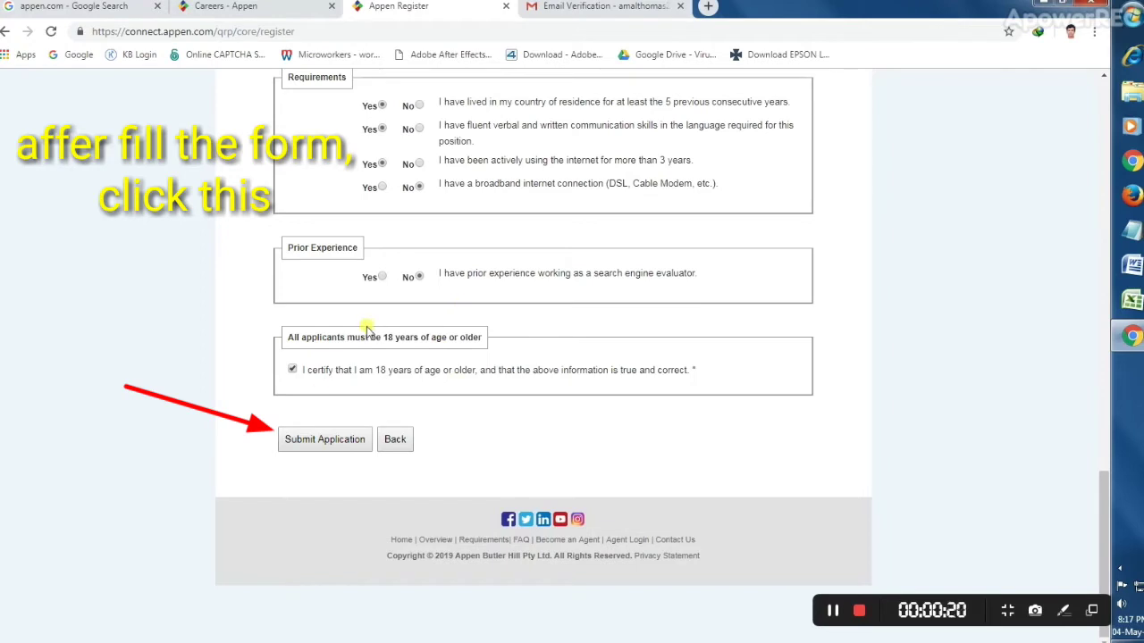
{"action": "left_click", "coordinate": [328, 446]}
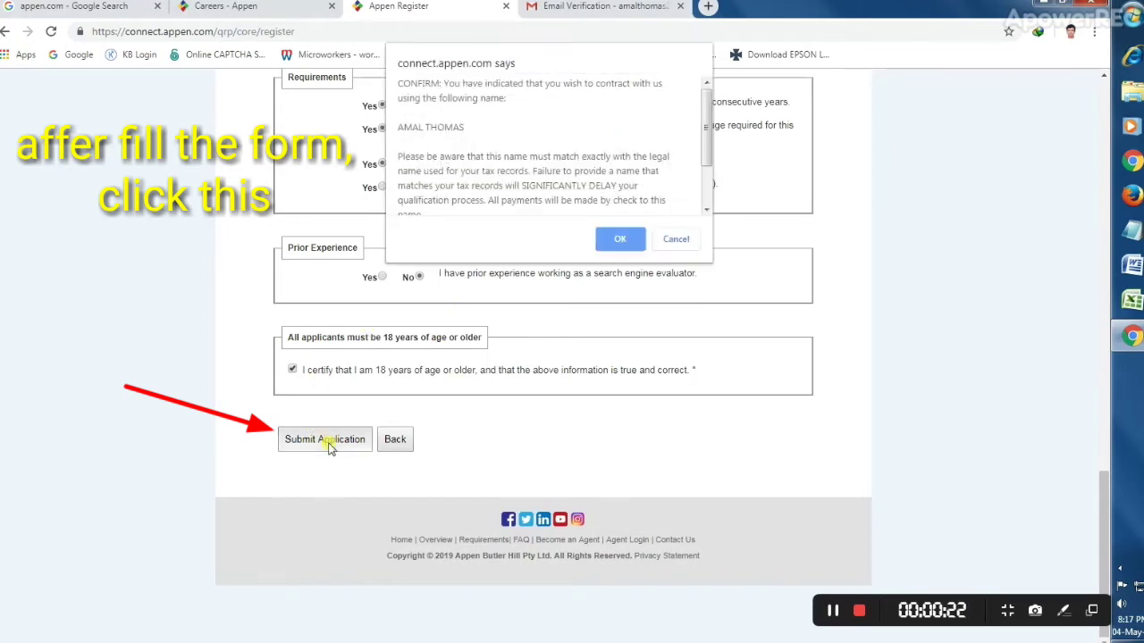
{"action": "scroll", "coordinate": [509, 183], "scroll_direction": "down", "scroll_amount": 2}
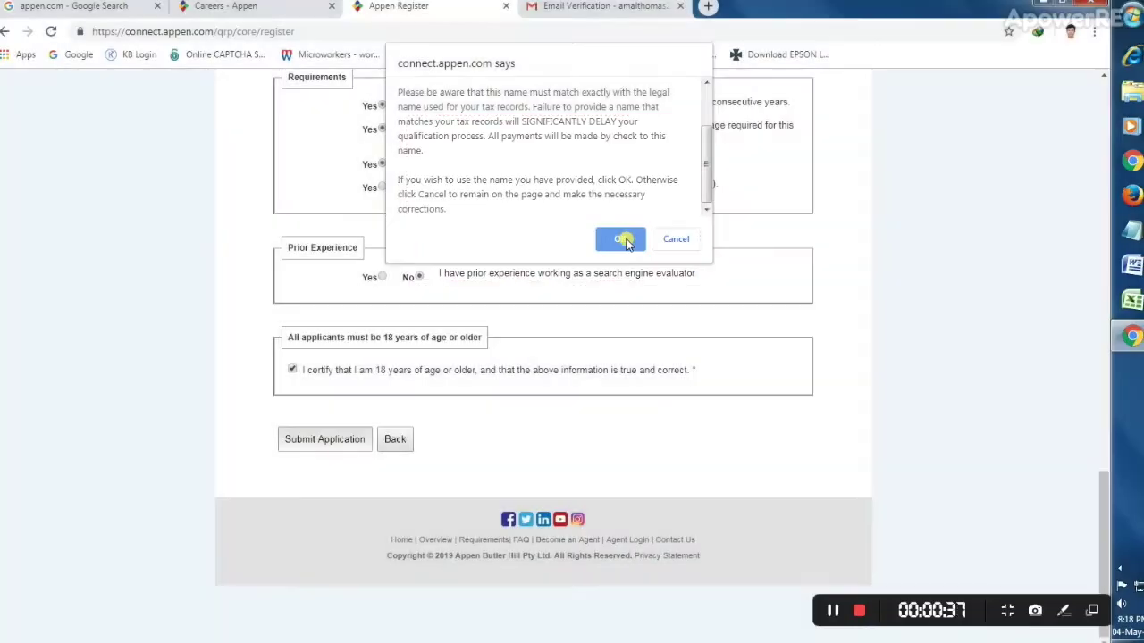
{"action": "left_click", "coordinate": [623, 239]}
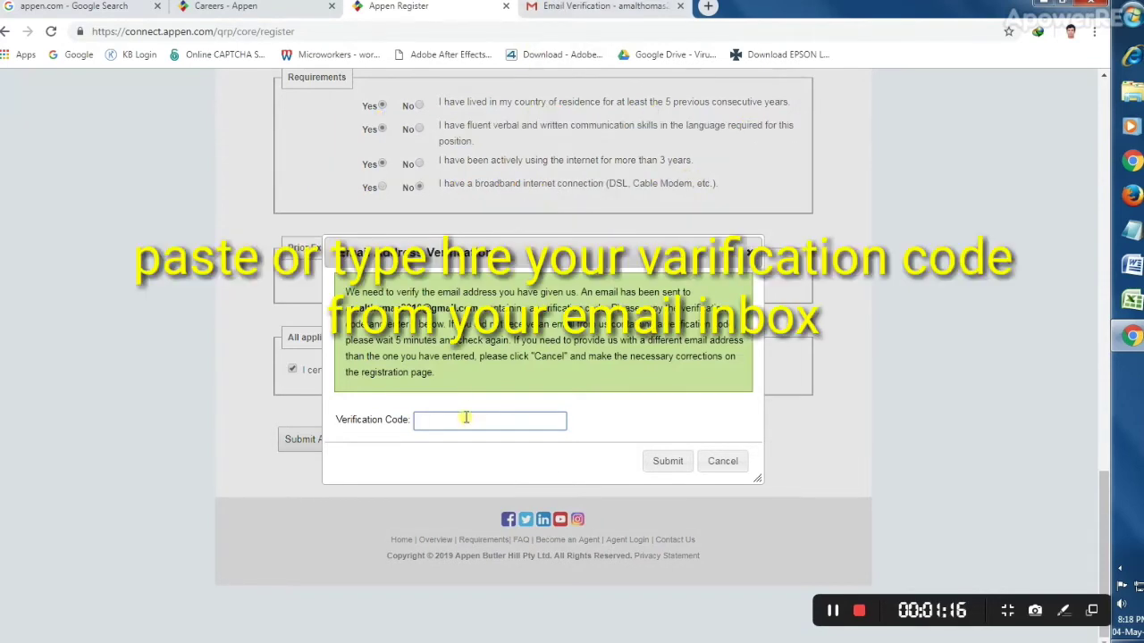
{"action": "key", "text": "ctrl+v"}
{"action": "left_click", "coordinate": [668, 462]}
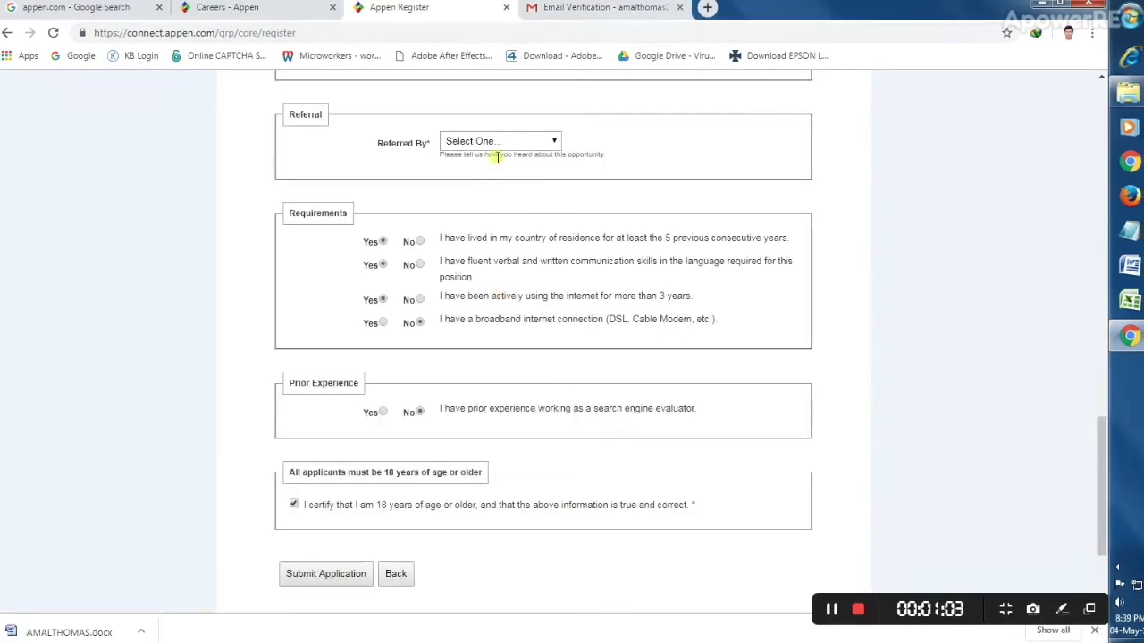
Set the referral source to Other and specify YouTube.
{"action": "left_click", "coordinate": [508, 145]}
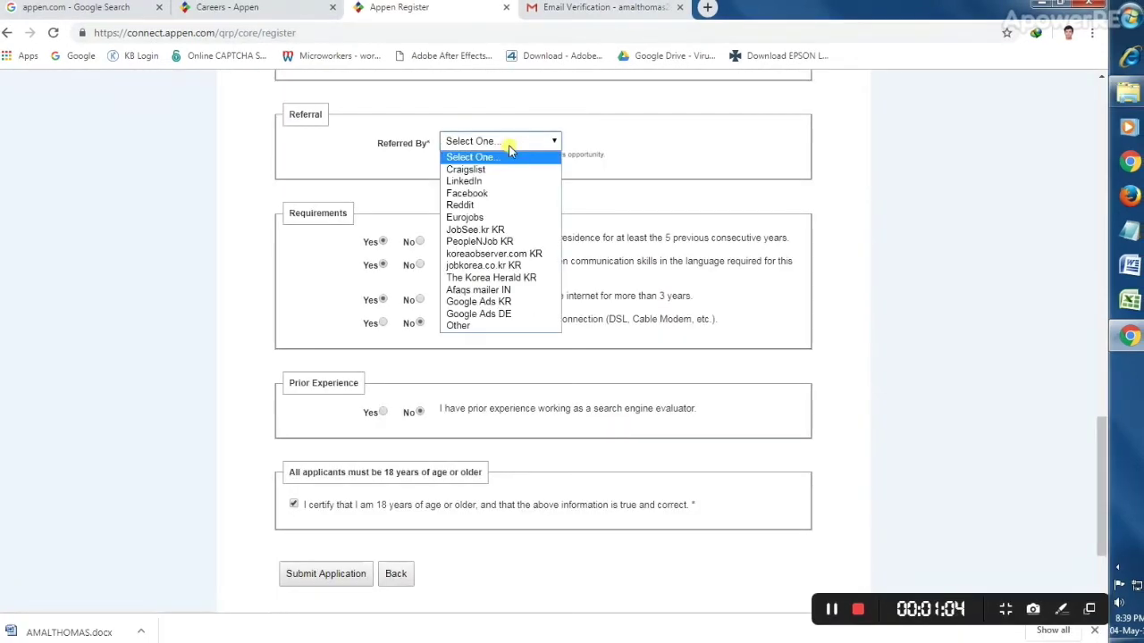
{"action": "left_click", "coordinate": [643, 156]}
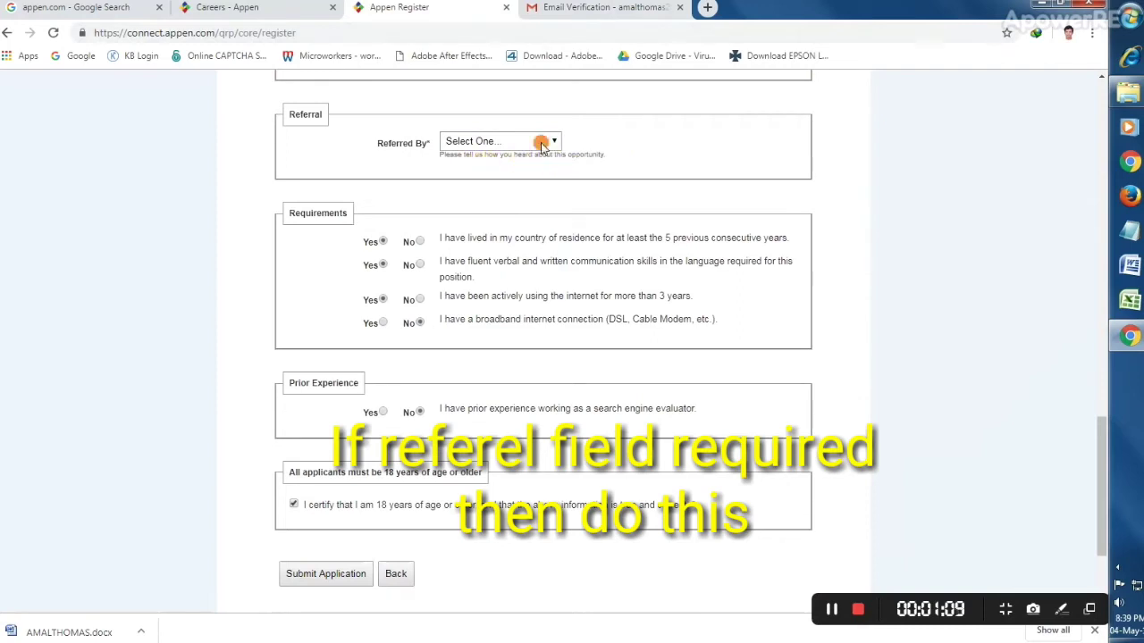
{"action": "left_click", "coordinate": [541, 145]}
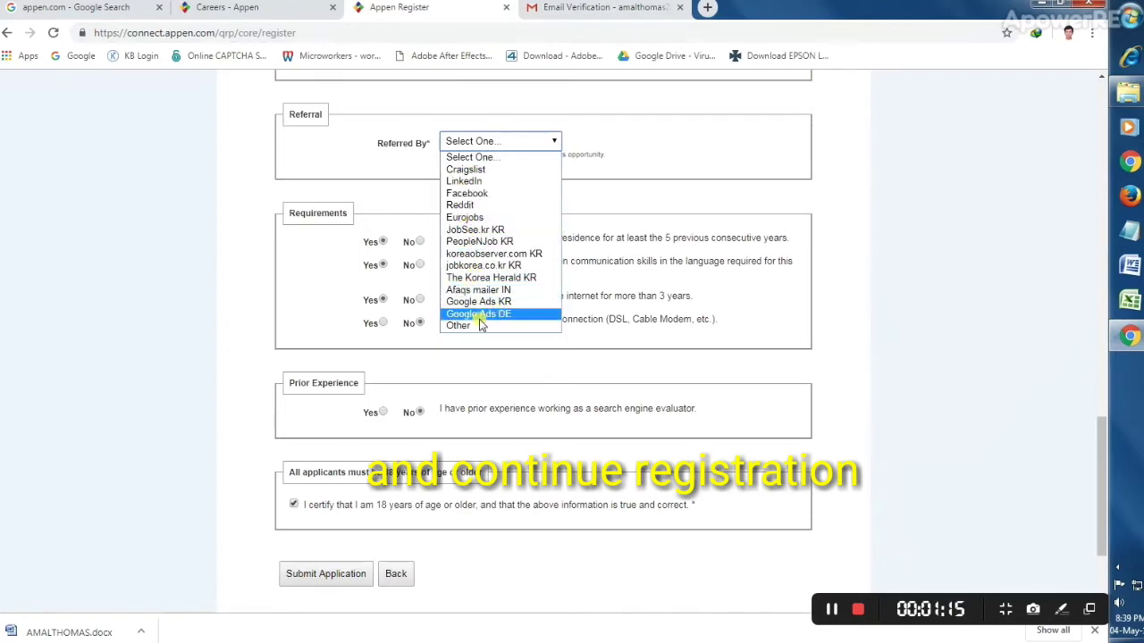
{"action": "left_click", "coordinate": [469, 325]}
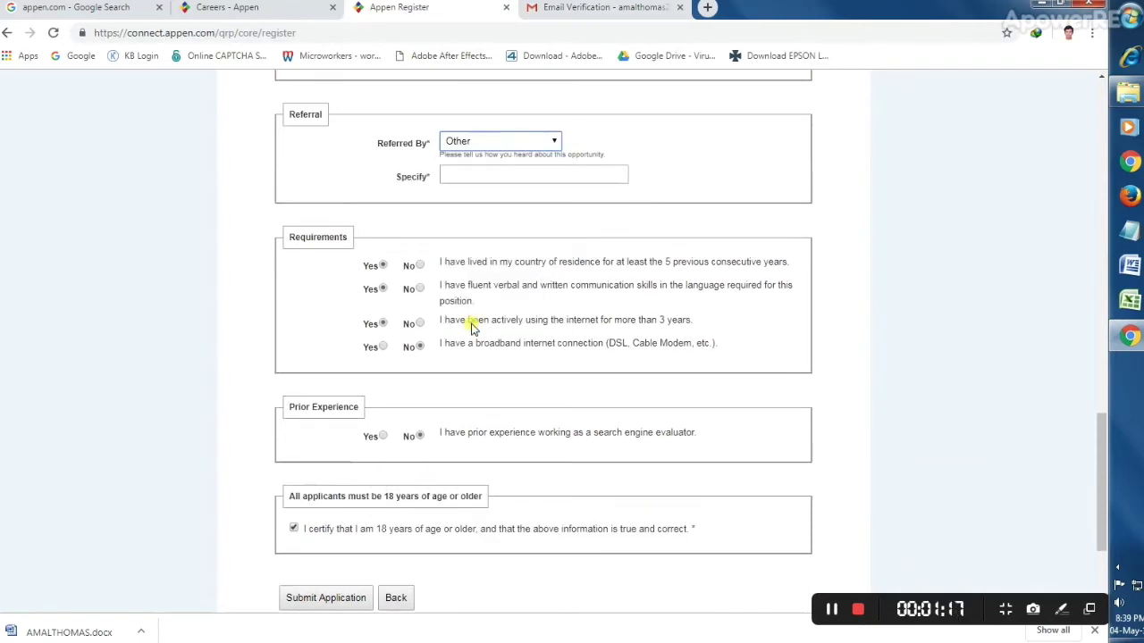
{"action": "left_click", "coordinate": [468, 175]}
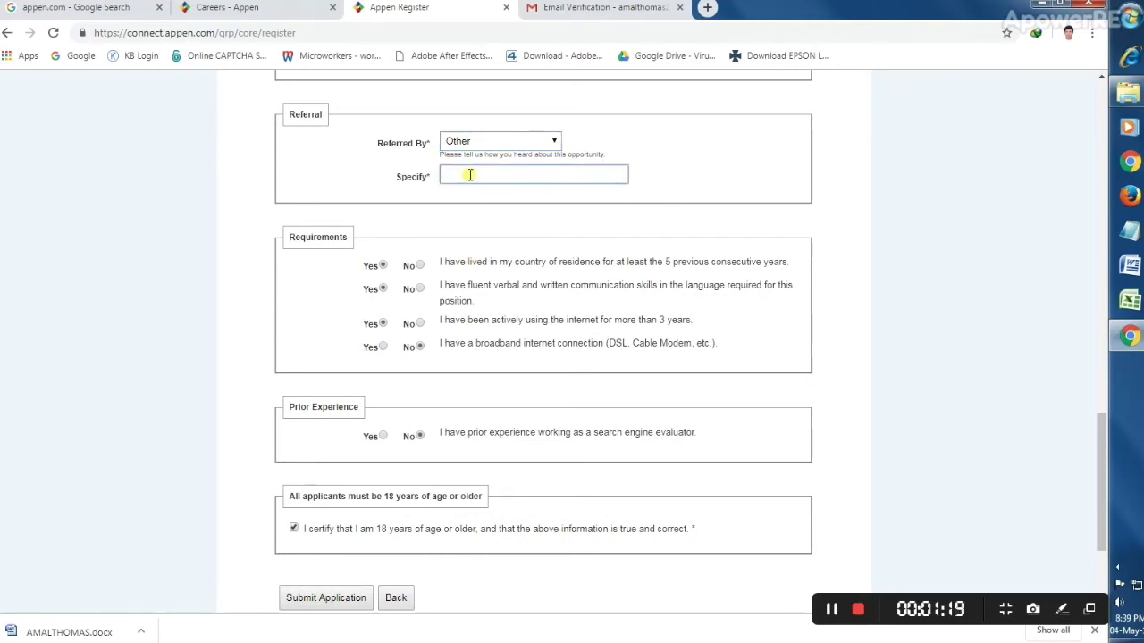
{"action": "type", "text": "youtube"}
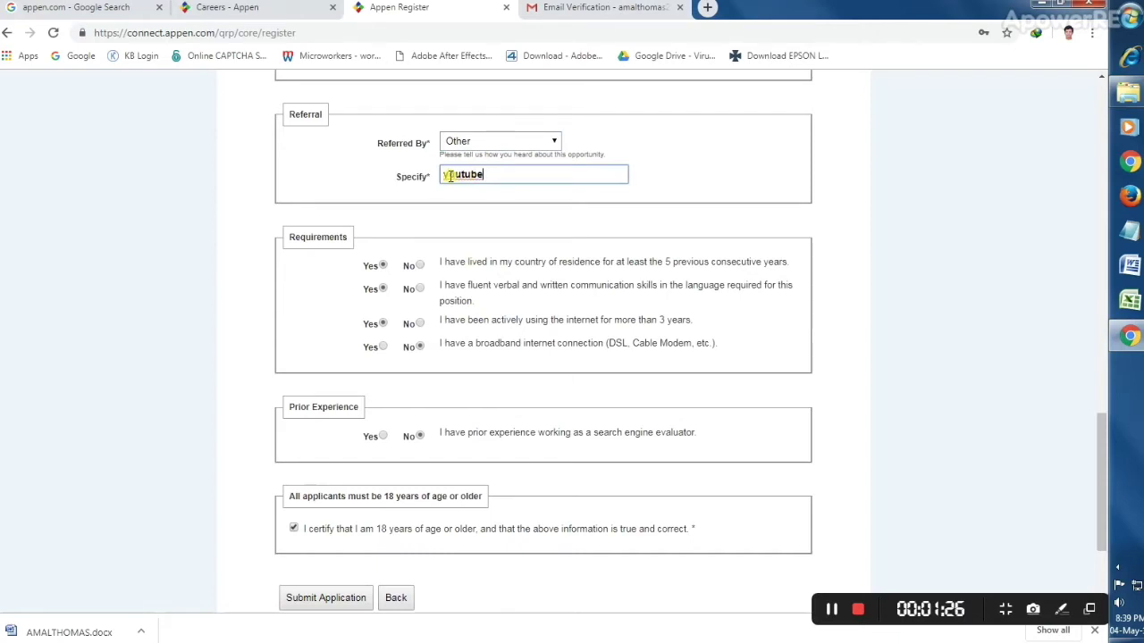
{"action": "key", "text": "BackSpace"}
{"action": "type", "text": "Y"}
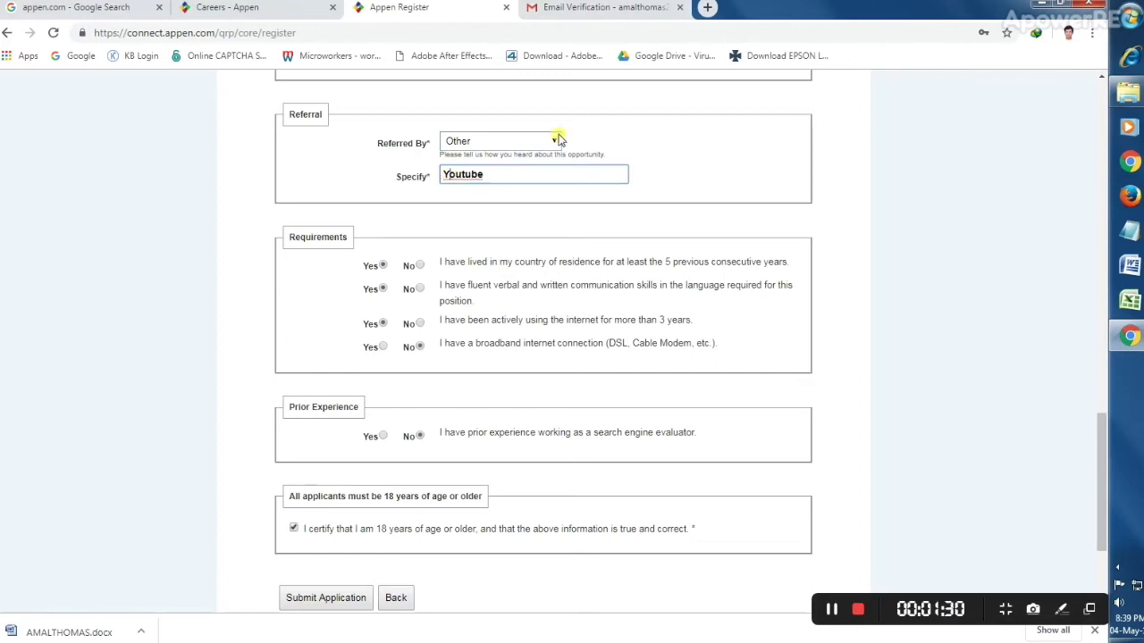
{"action": "left_click", "coordinate": [464, 174]}
{"action": "key", "text": "BackSpace"}
{"action": "type", "text": "T"}
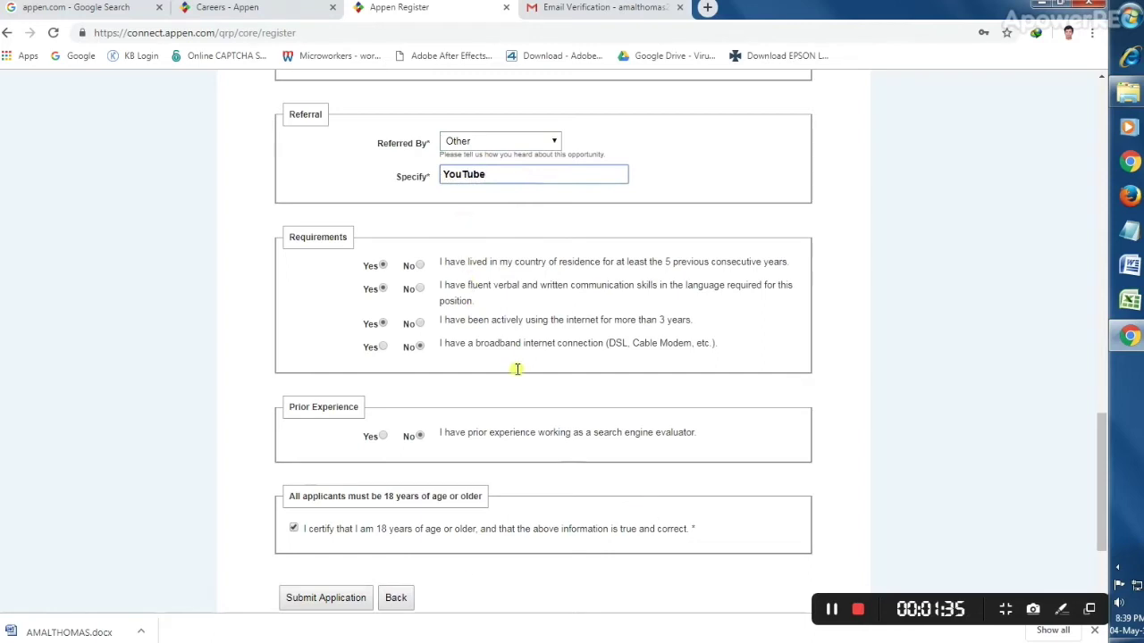
Submit the application with the referral filled in, confirm the contracting name, and enter the emailed verification code.
{"action": "scroll", "coordinate": [474, 566], "scroll_direction": "down", "scroll_amount": 3}
{"action": "left_click", "coordinate": [355, 454]}
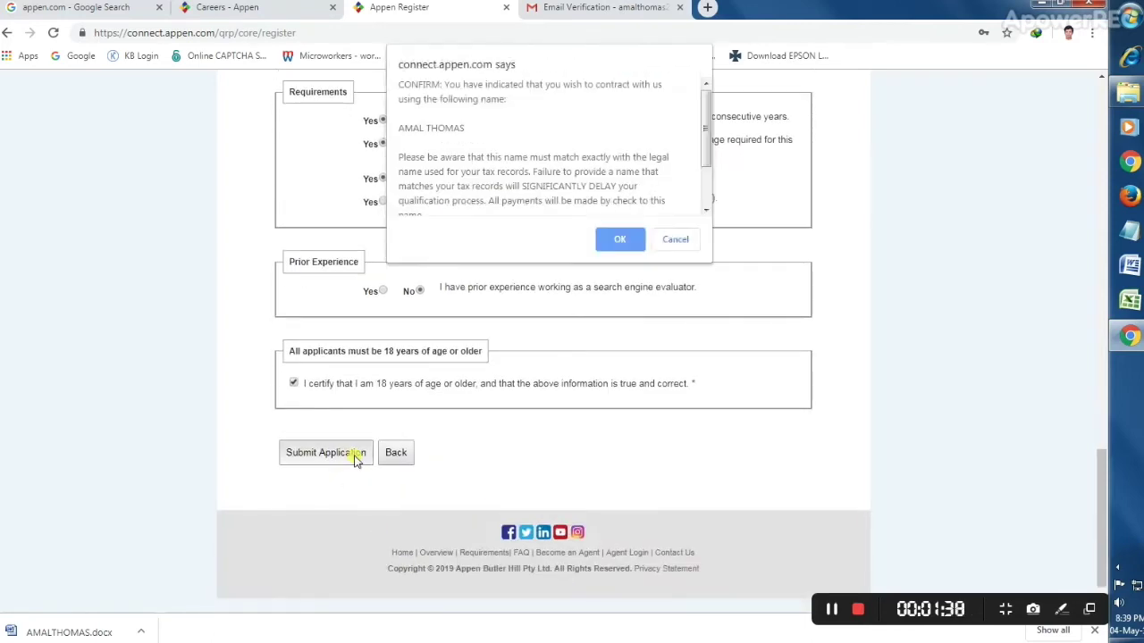
{"action": "left_click", "coordinate": [620, 241]}
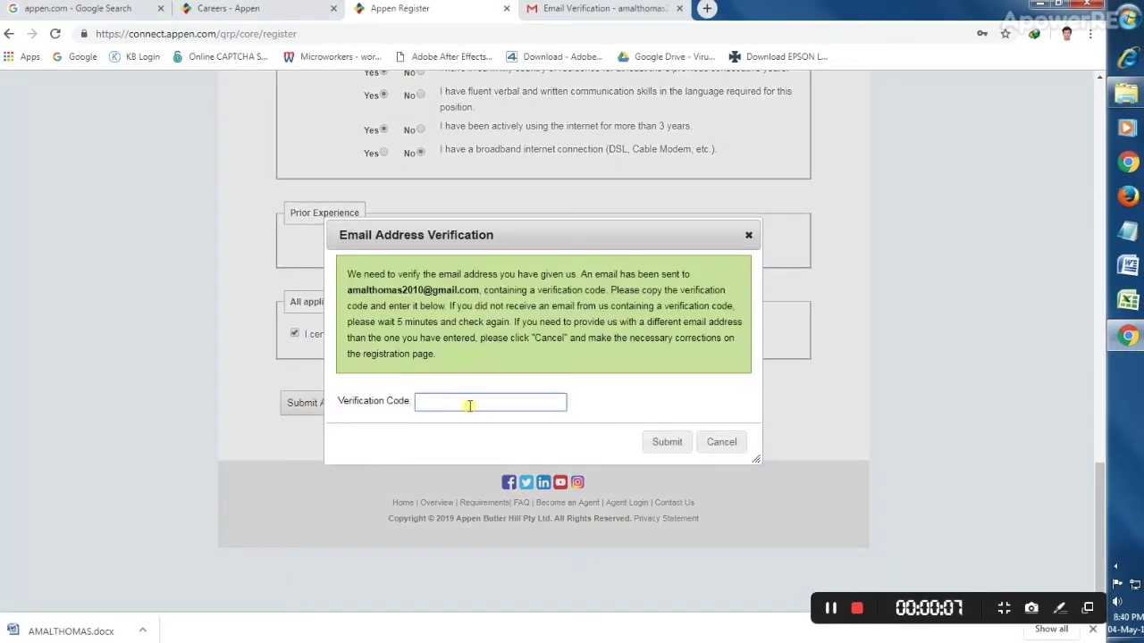
{"action": "left_click", "coordinate": [468, 405]}
{"action": "key", "text": "ctrl+v"}
{"action": "left_click", "coordinate": [653, 444]}
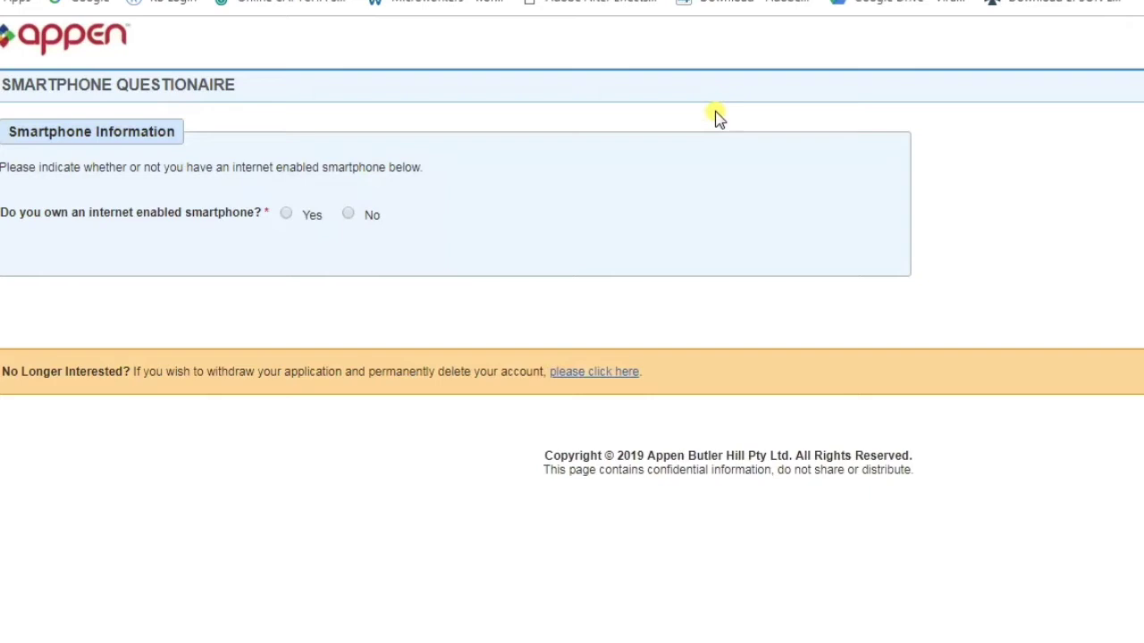
Answer Yes to owning an internet enabled smartphone and continue past the smartphone verification.
{"action": "left_click", "coordinate": [287, 213]}
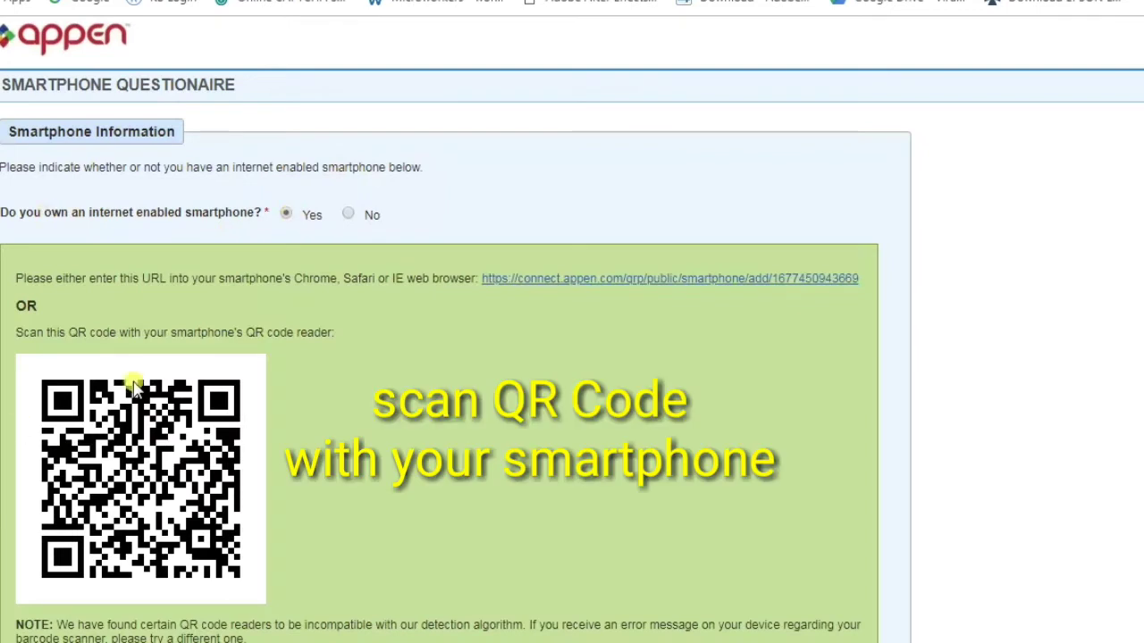
{"action": "scroll", "coordinate": [134, 384], "scroll_direction": "down", "scroll_amount": 1}
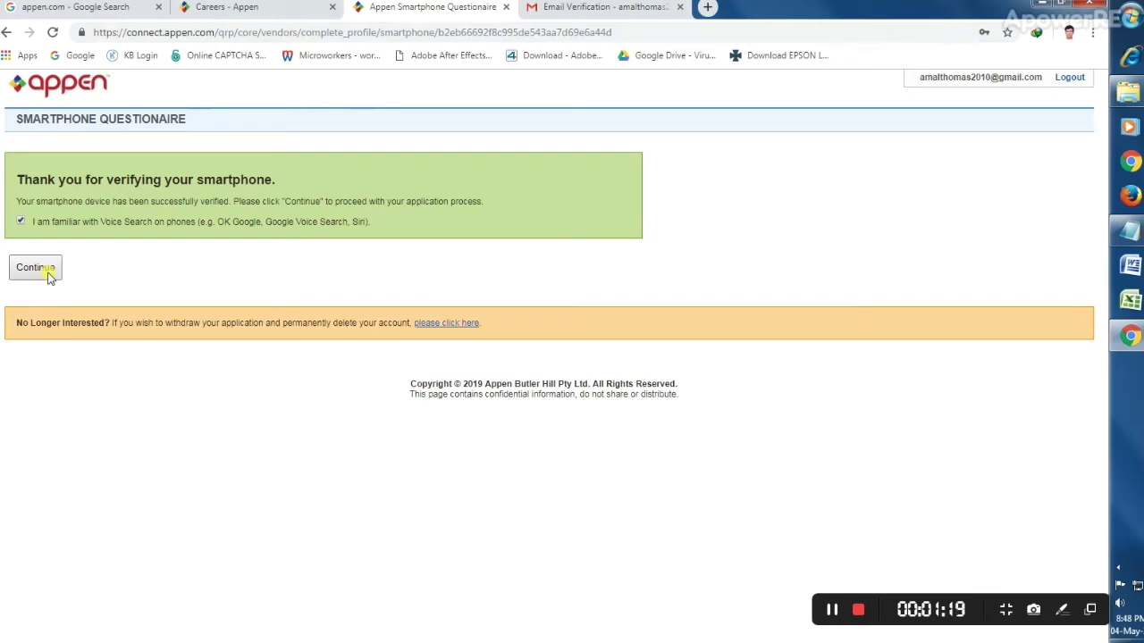
{"action": "left_click", "coordinate": [36, 268]}
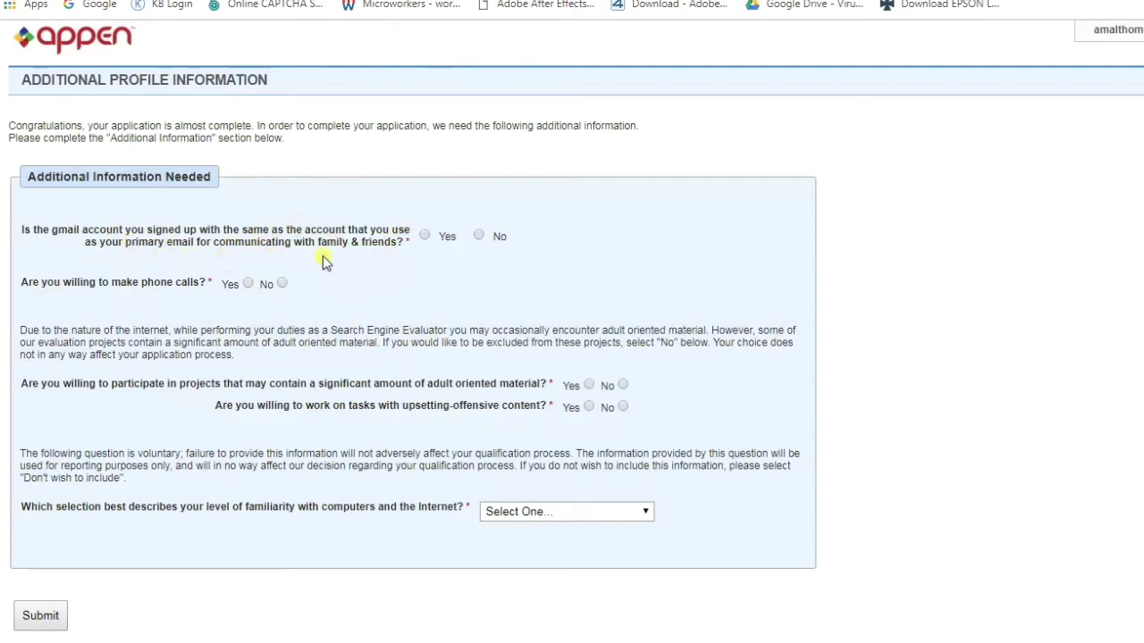
Answer Yes to the primary Gmail account and phone call questions, and No to adult oriented material and upsetting-offensive content.
{"action": "left_click", "coordinate": [425, 236]}
{"action": "left_click", "coordinate": [248, 284]}
{"action": "scroll", "coordinate": [250, 286], "scroll_direction": "down", "scroll_amount": 1}
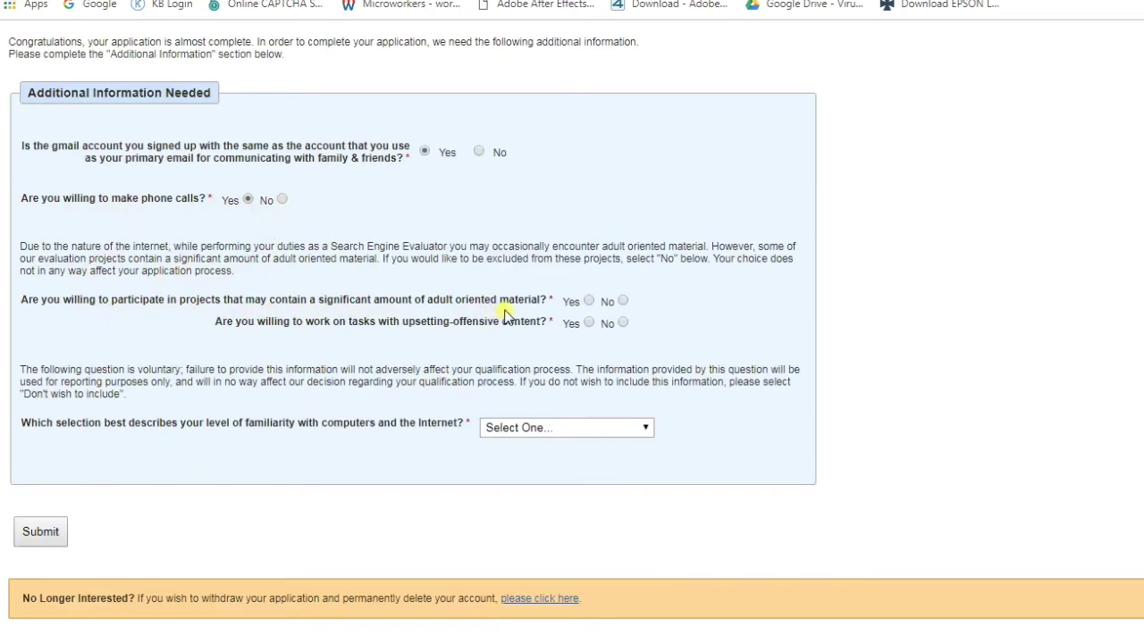
{"action": "left_click", "coordinate": [589, 302]}
{"action": "left_click", "coordinate": [622, 322]}
{"action": "left_click_drag", "start_coordinate": [403, 325], "coordinate": [547, 324]}
{"action": "left_click", "coordinate": [478, 353]}
{"action": "left_click", "coordinate": [622, 303]}
Set the familiarity with computers and the Internet to Intermediate and submit the additional profile information.
{"action": "left_click", "coordinate": [517, 434]}
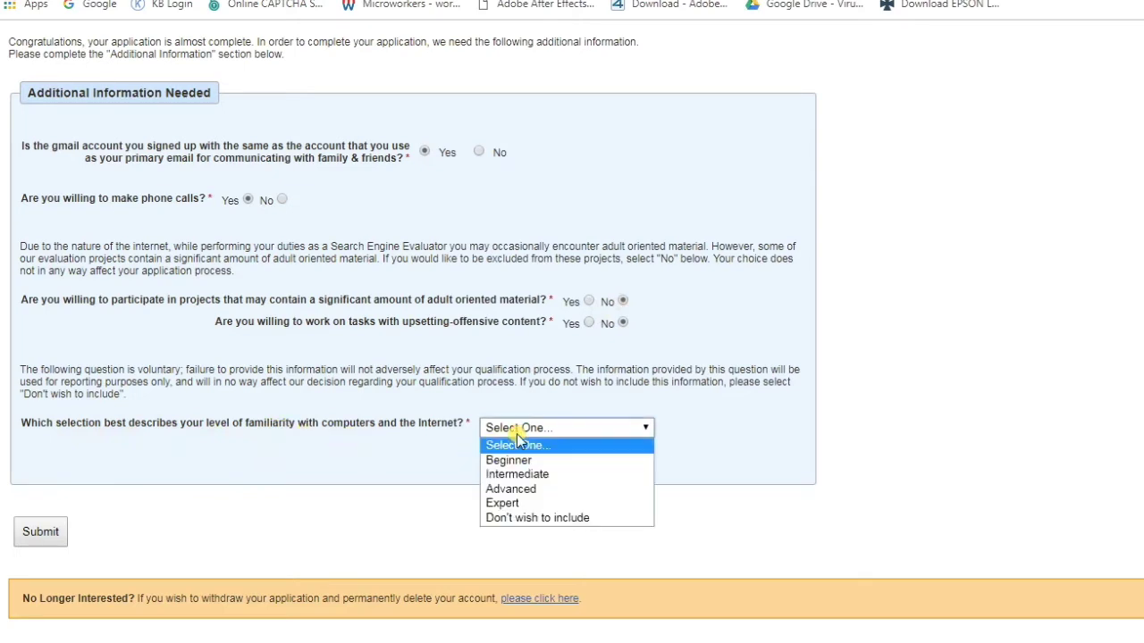
{"action": "left_click", "coordinate": [528, 518]}
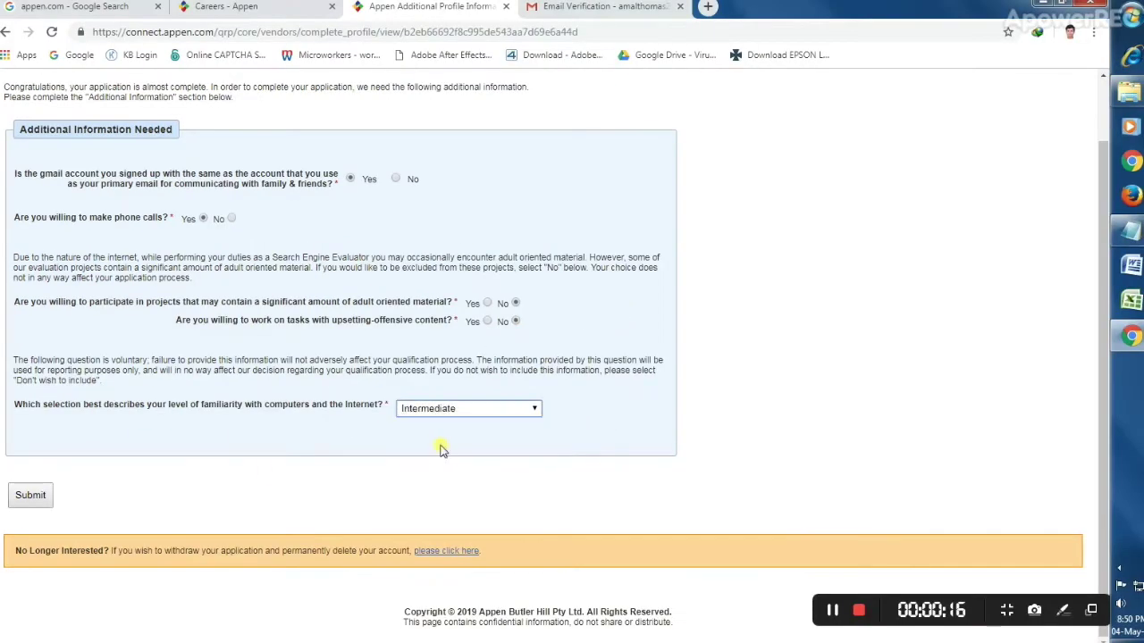
{"action": "left_click", "coordinate": [483, 431]}
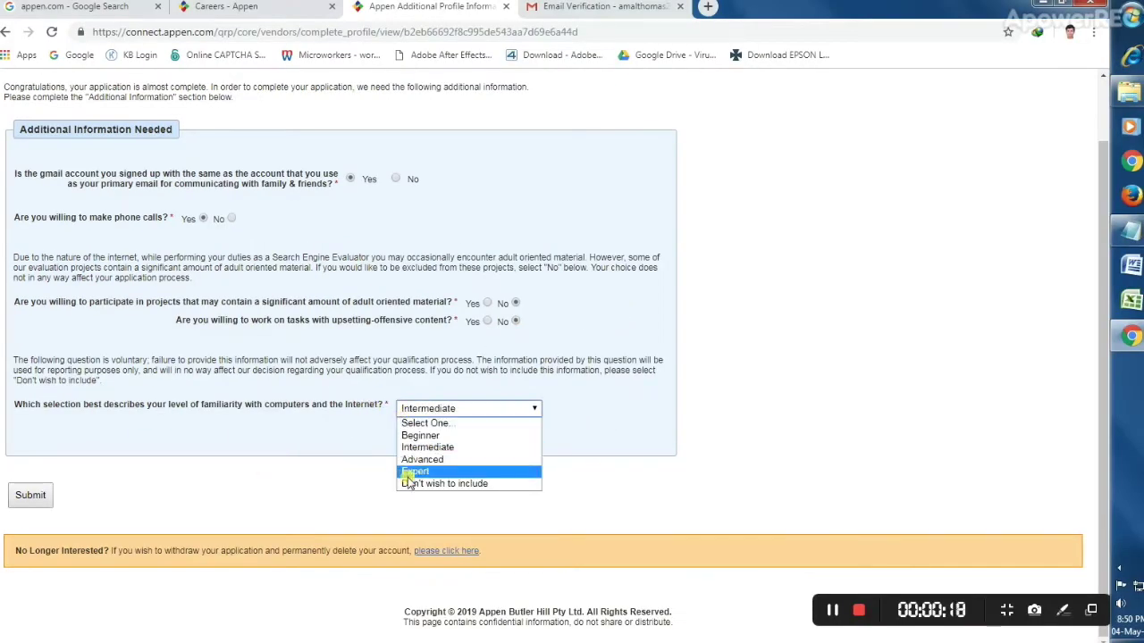
{"action": "left_click", "coordinate": [428, 447]}
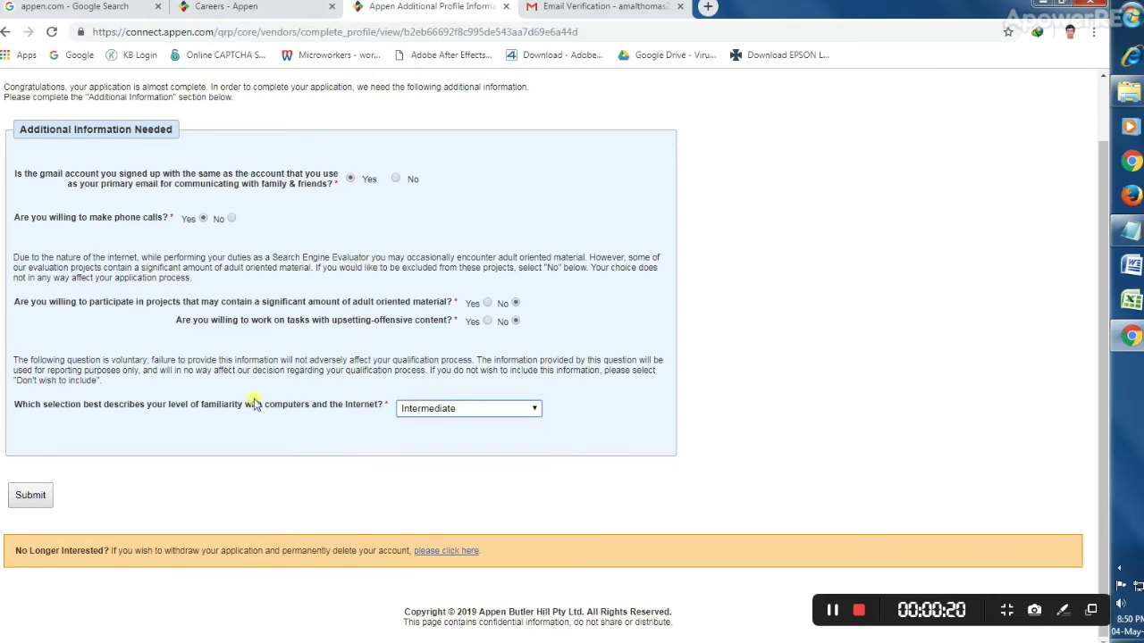
{"action": "left_click", "coordinate": [29, 497]}
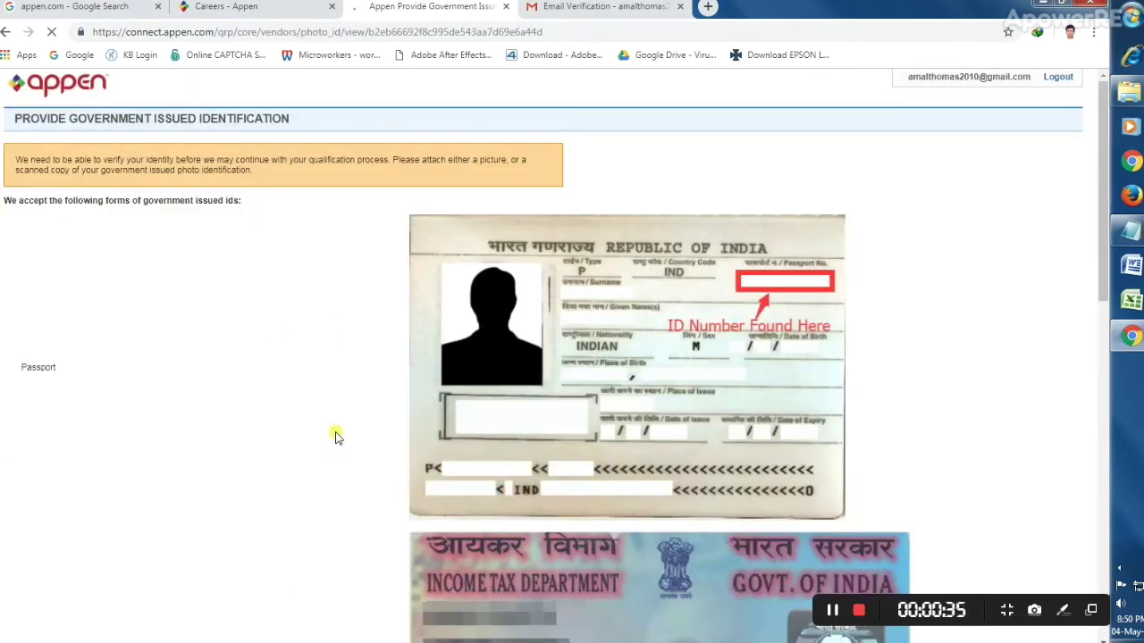
Set the document ID type to Driver's License and upload the government issued identification image.
{"action": "scroll", "coordinate": [334, 439], "scroll_direction": "down", "scroll_amount": 2}
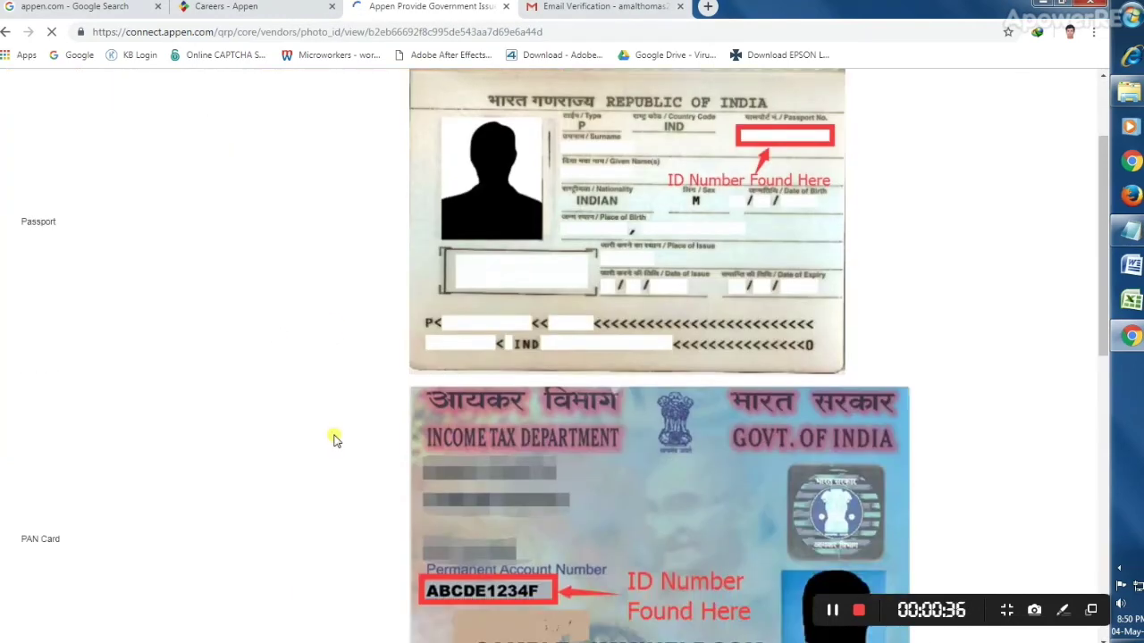
{"action": "scroll", "coordinate": [334, 438], "scroll_direction": "down", "scroll_amount": 3}
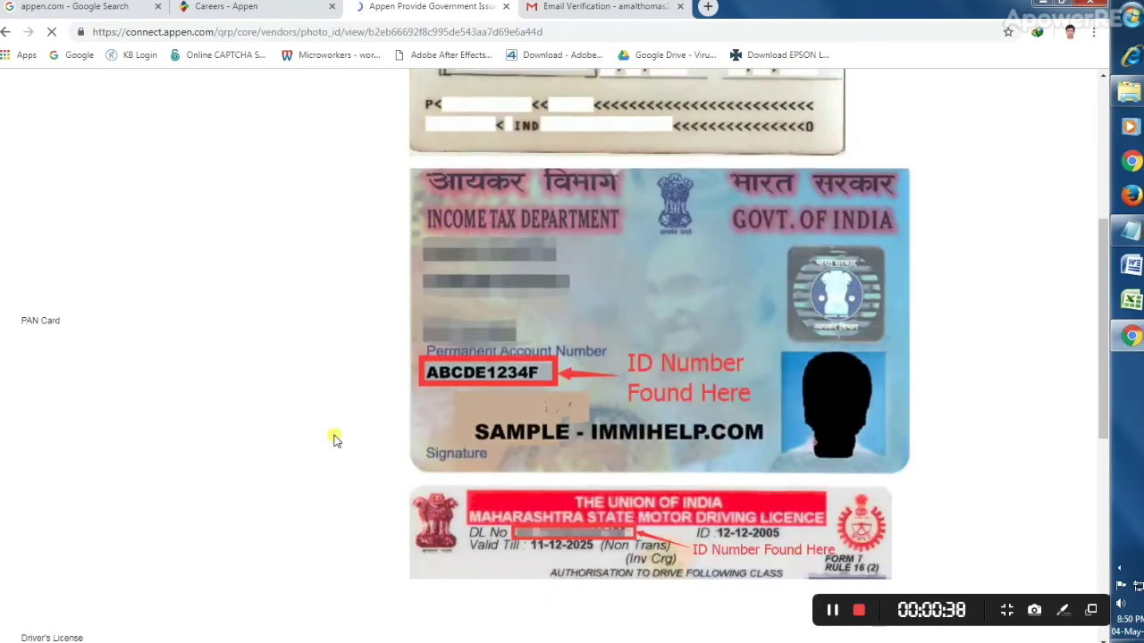
{"action": "scroll", "coordinate": [378, 427], "scroll_direction": "down", "scroll_amount": 5}
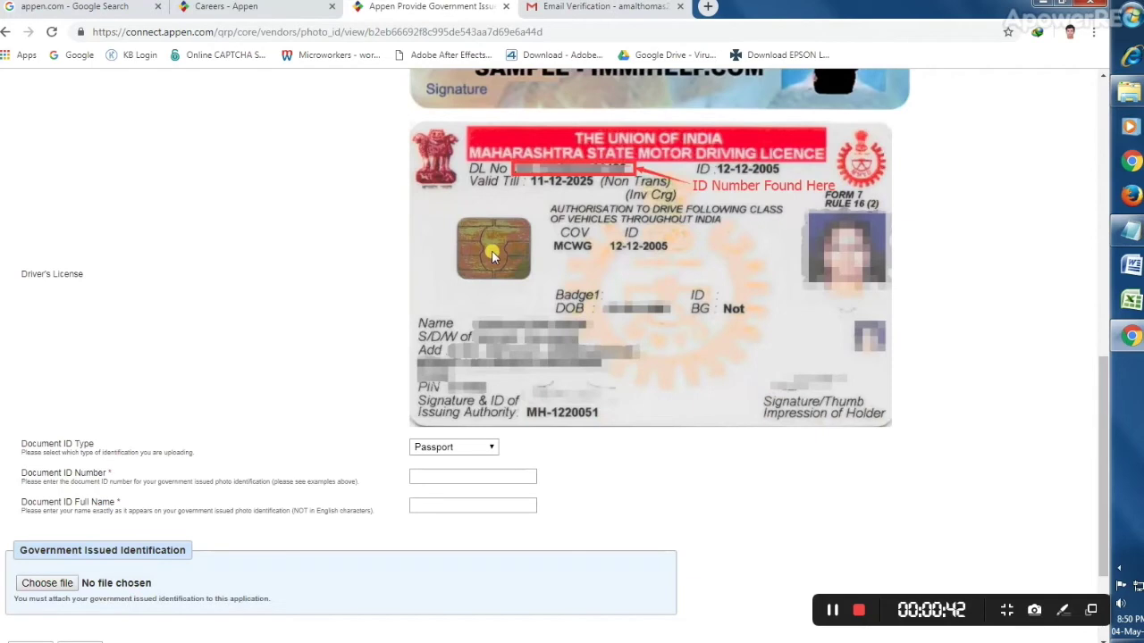
{"action": "scroll", "coordinate": [493, 257], "scroll_direction": "down", "scroll_amount": 1}
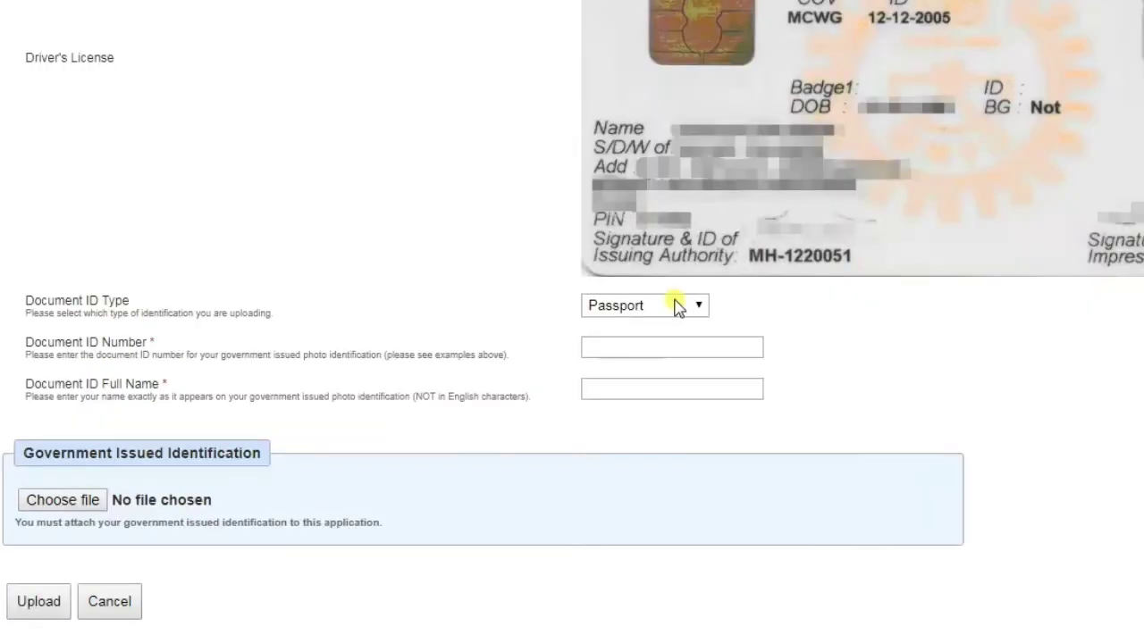
{"action": "left_click", "coordinate": [678, 307]}
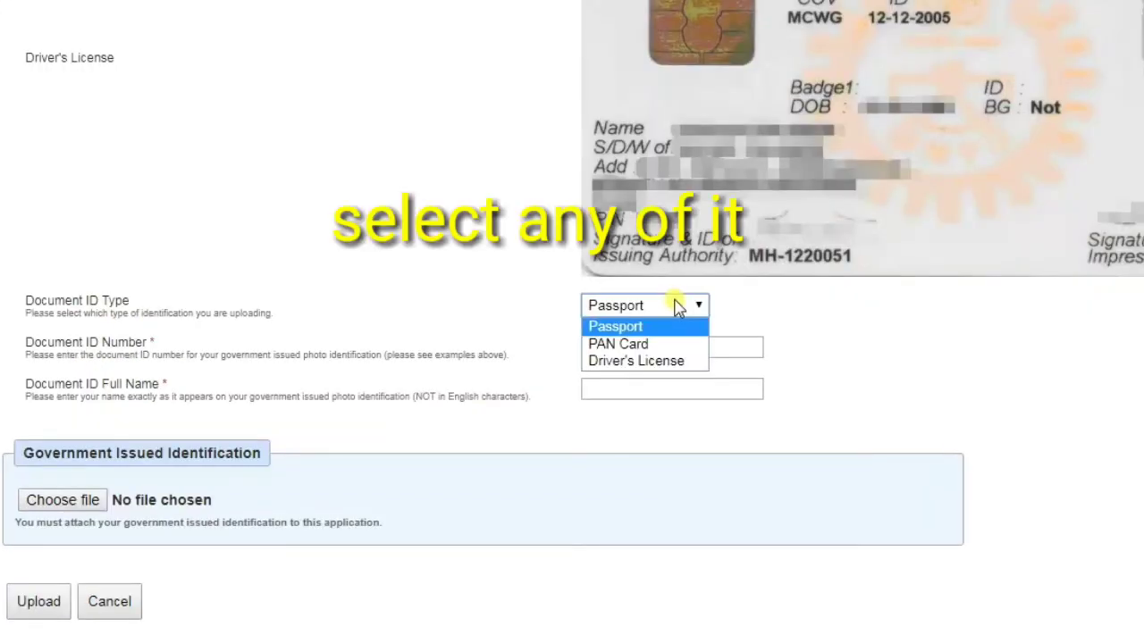
{"action": "left_click", "coordinate": [658, 362]}
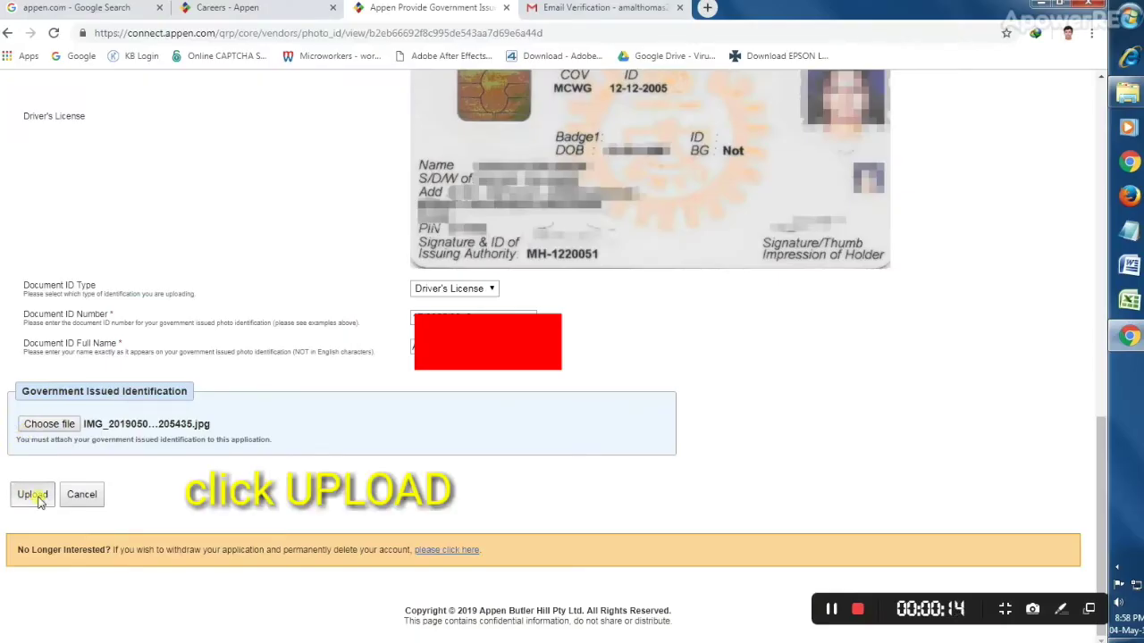
{"action": "left_click", "coordinate": [35, 499]}
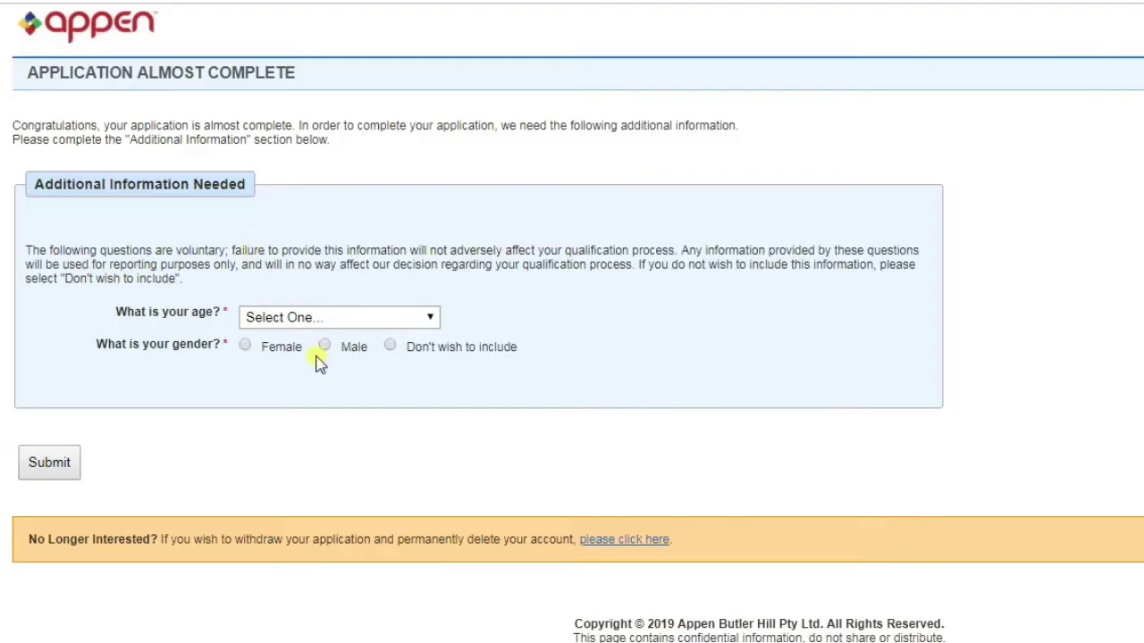
Set the age to 25-34 years and the gender to Male, and submit the additional information.
{"action": "left_click", "coordinate": [289, 318]}
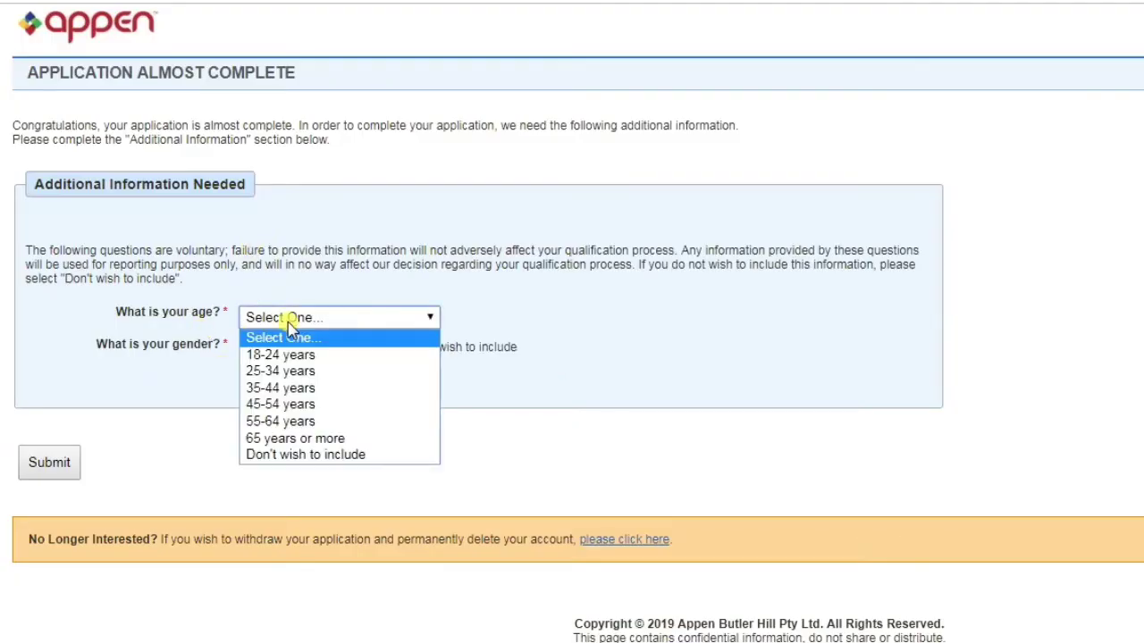
{"action": "left_click", "coordinate": [283, 372]}
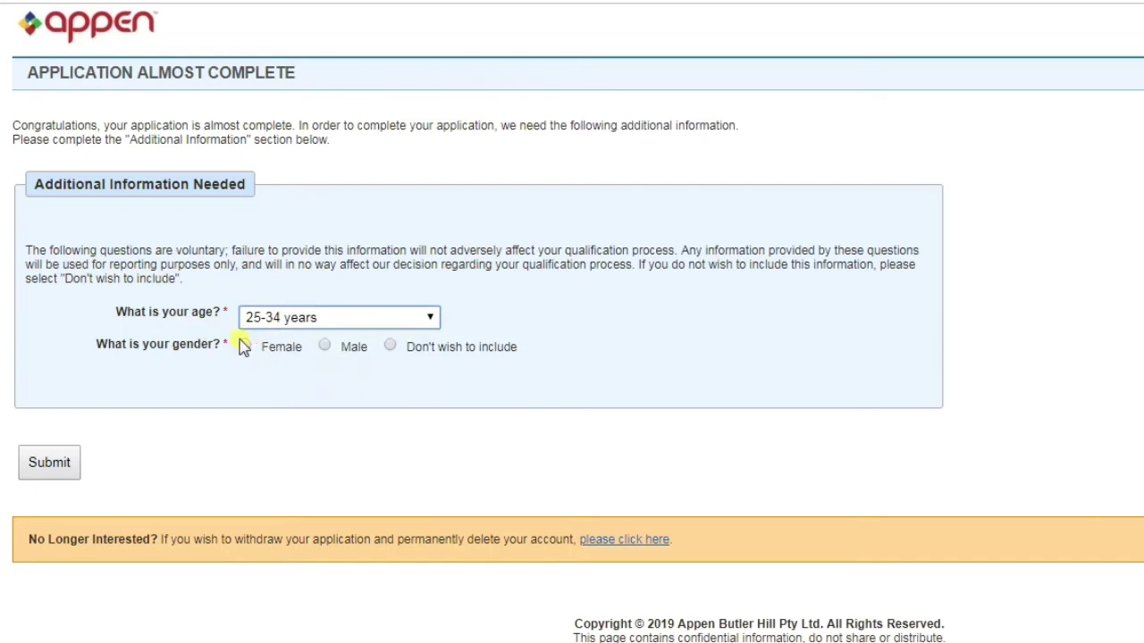
{"action": "left_click", "coordinate": [340, 347]}
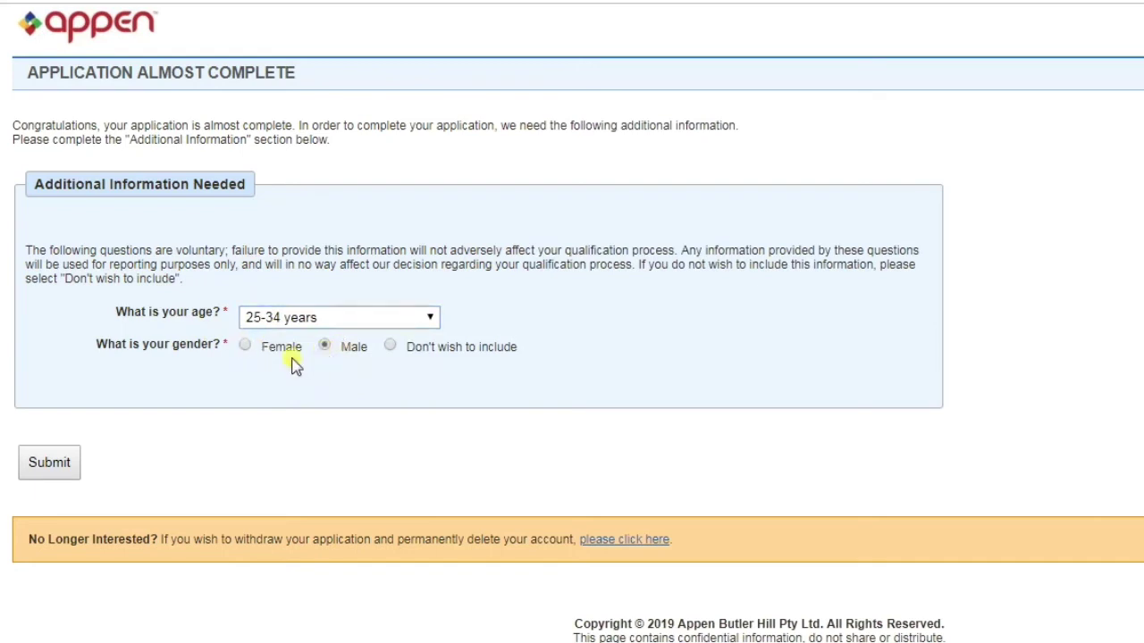
{"action": "left_click", "coordinate": [53, 473]}
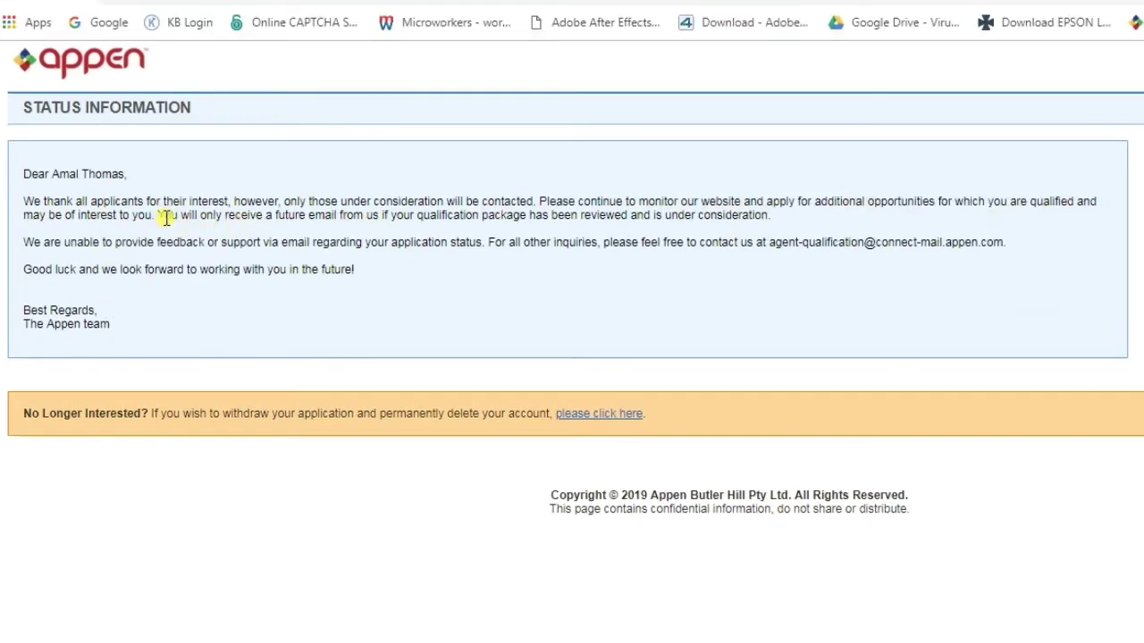
Highlight the status sentence about receiving a future email if the qualification package is under consideration.
{"action": "left_click_drag", "start_coordinate": [157, 217], "coordinate": [770, 217]}
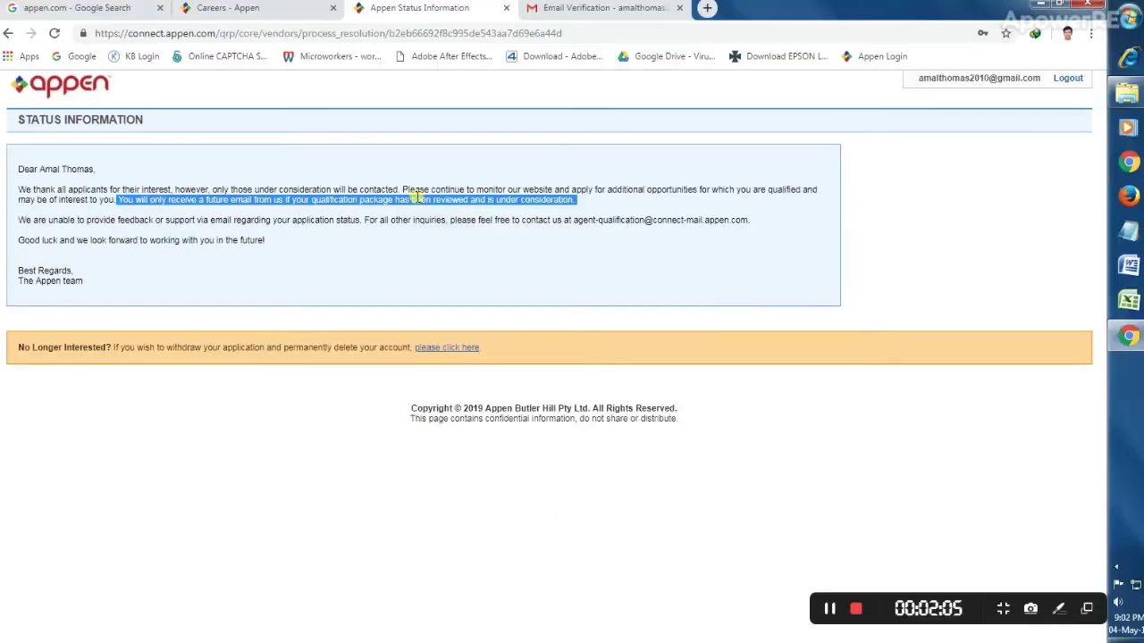